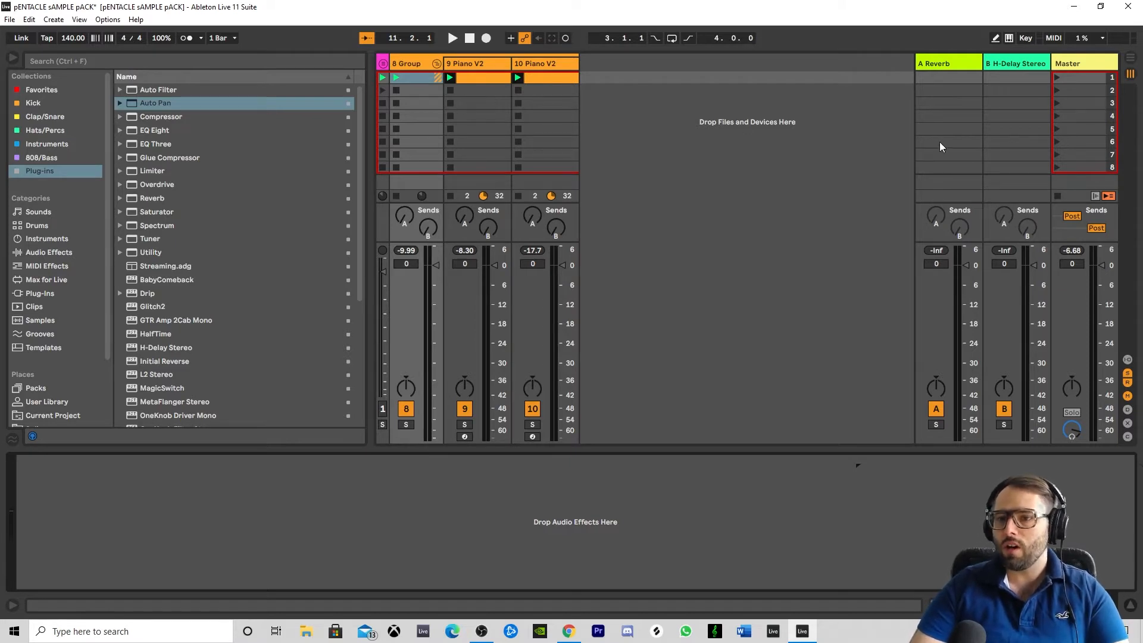
- Play the first scene to hear the piano group, stop playback, and look over the group and its two Piano V2 tracks
{"action": "left_click", "coordinate": [1055, 77]}
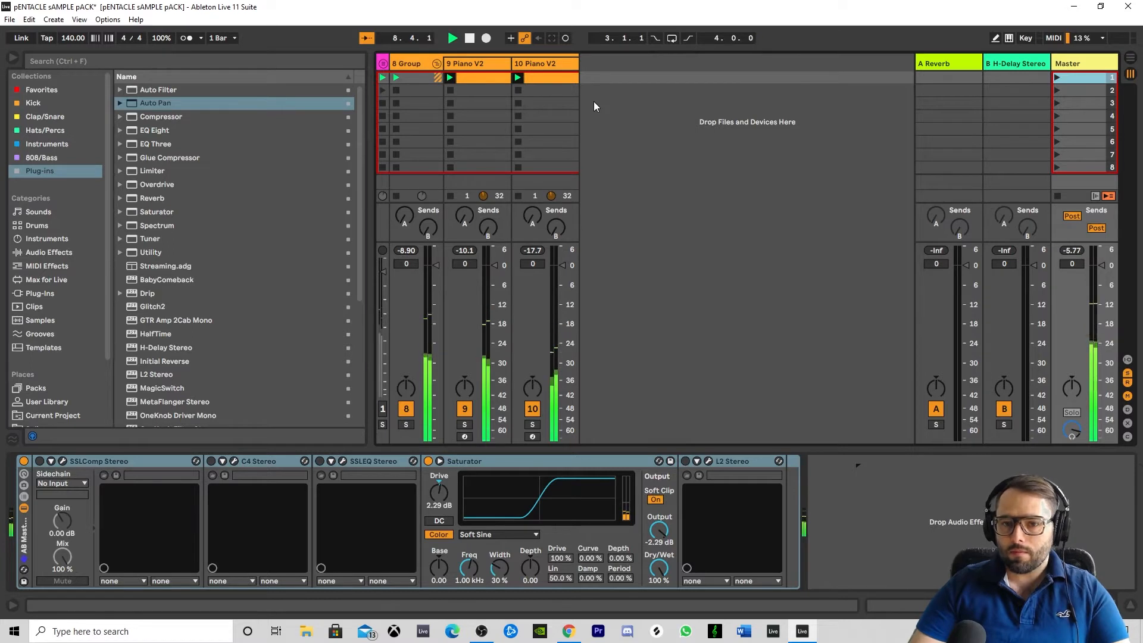
{"action": "key", "text": "space"}
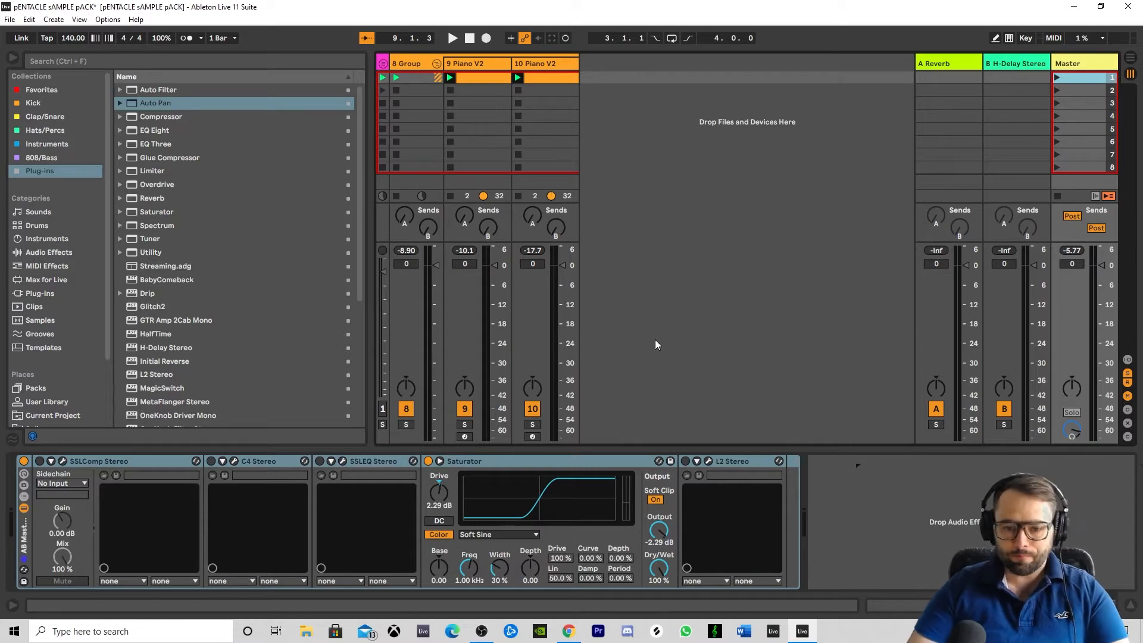
{"action": "left_click", "coordinate": [663, 115]}
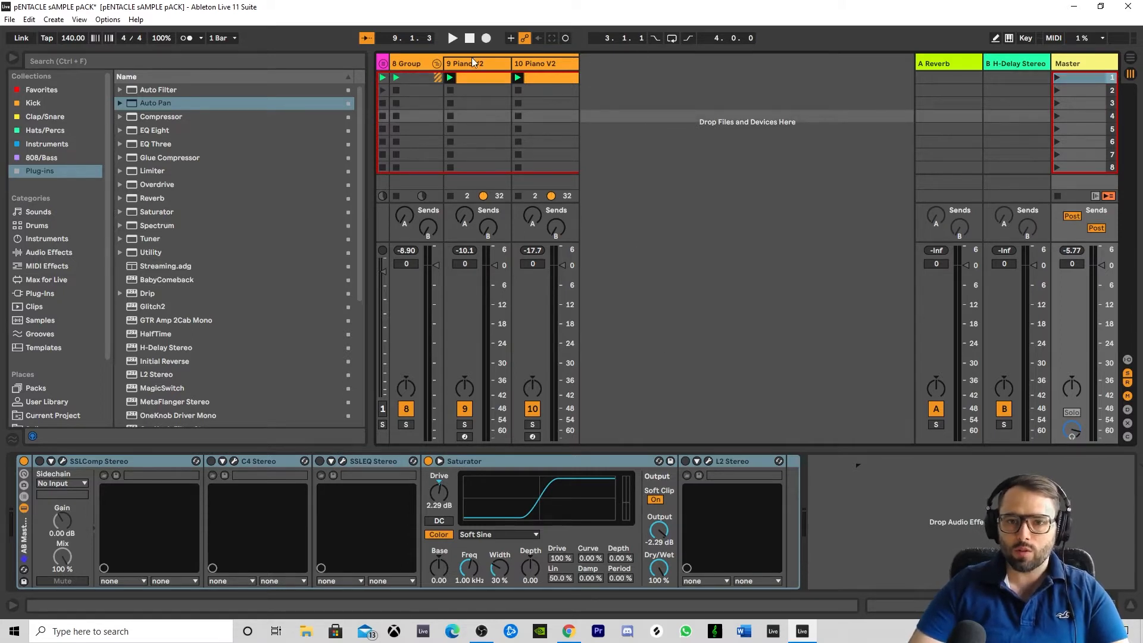
{"action": "left_click", "coordinate": [416, 63]}
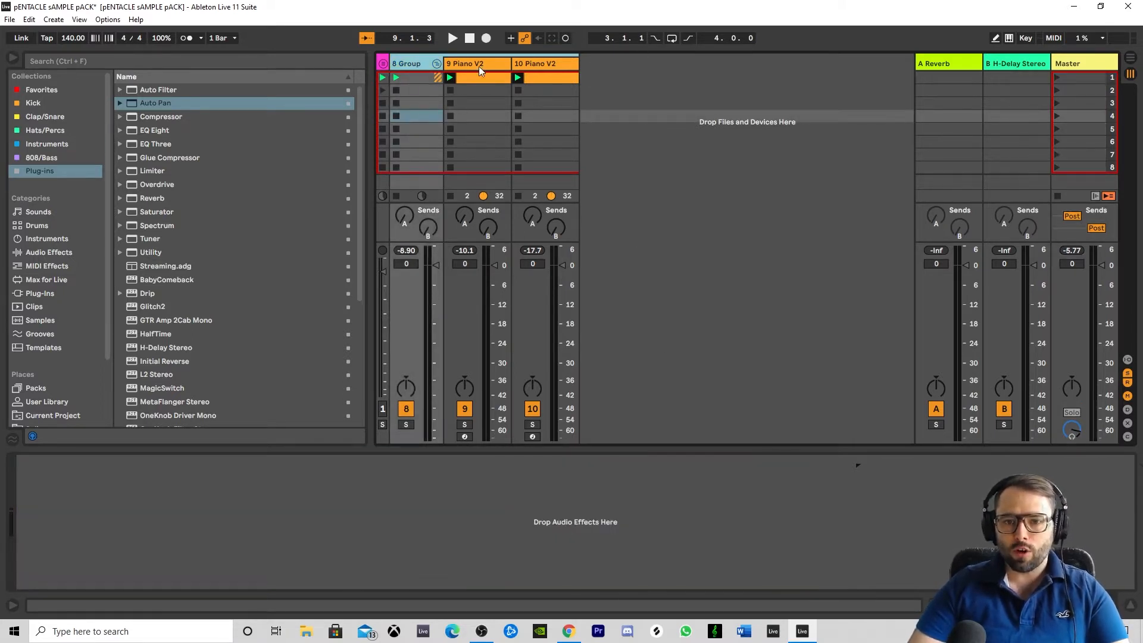
{"action": "left_click", "coordinate": [554, 76]}
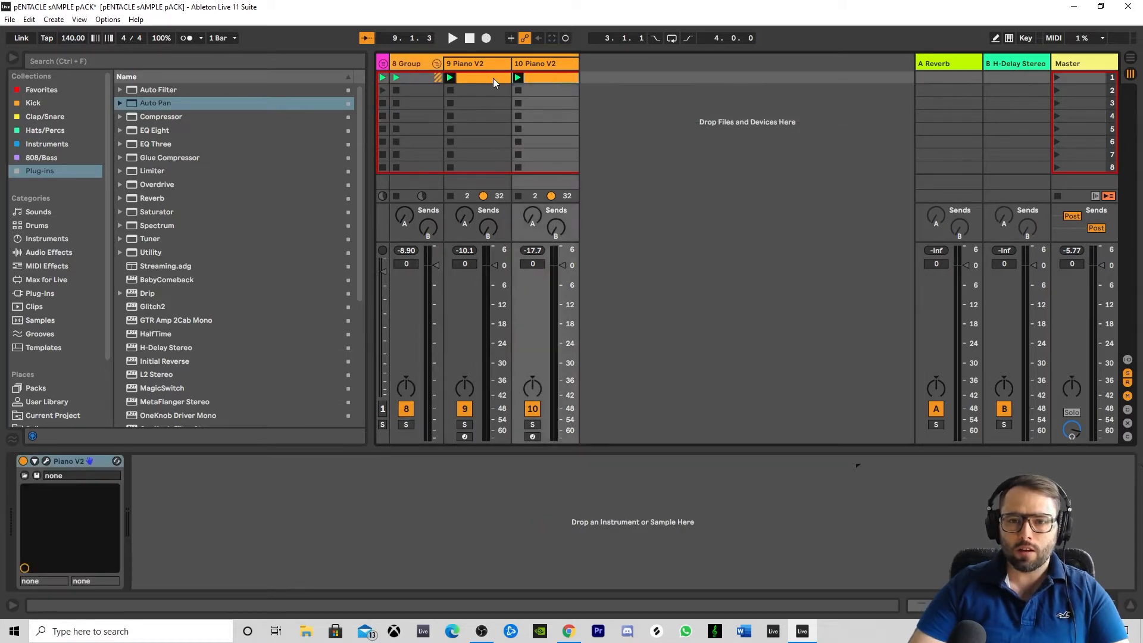
{"action": "left_click", "coordinate": [489, 76]}
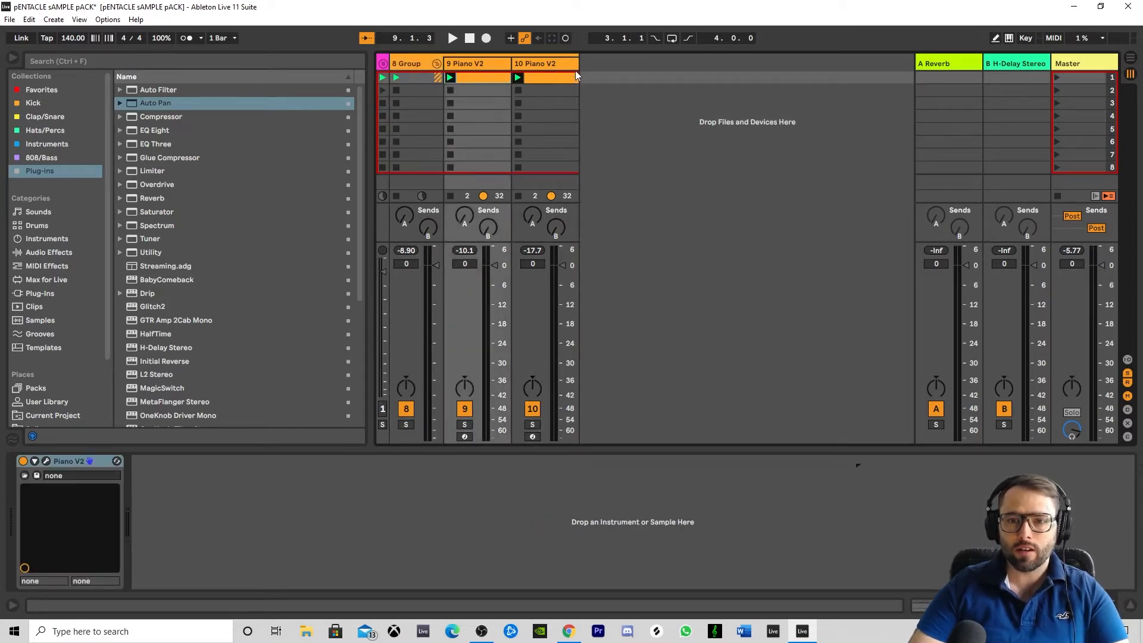
- Add an EQ Eight to the 8 Group track and expand its large frequency display
{"action": "left_click", "coordinate": [412, 63]}
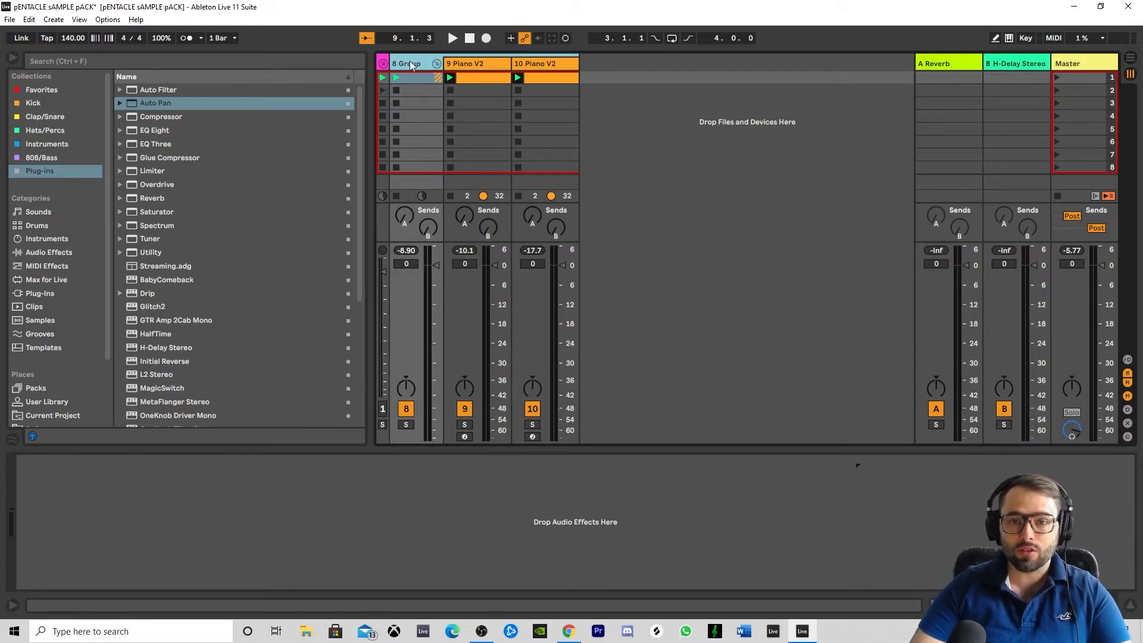
{"action": "double_click", "coordinate": [161, 130]}
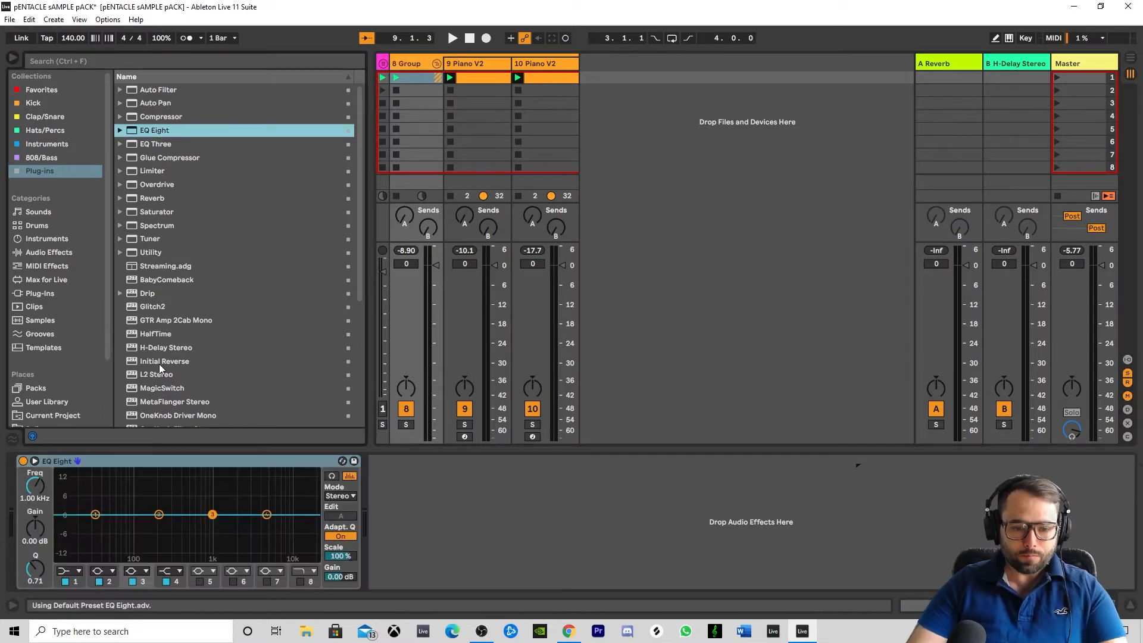
{"action": "left_click", "coordinate": [177, 460]}
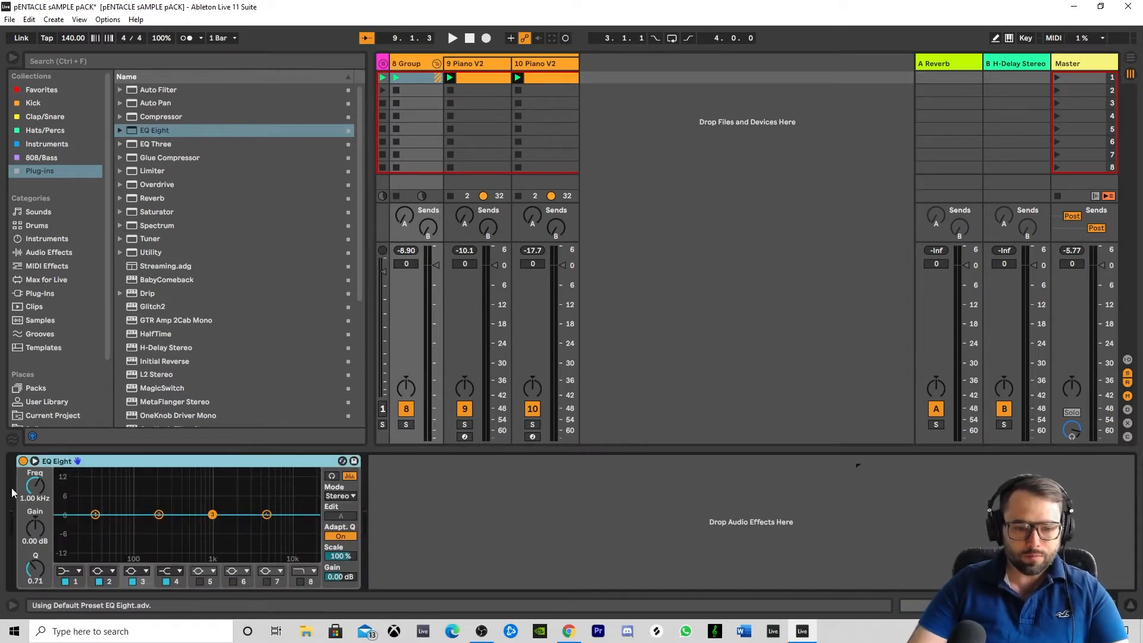
{"action": "left_click", "coordinate": [34, 461]}
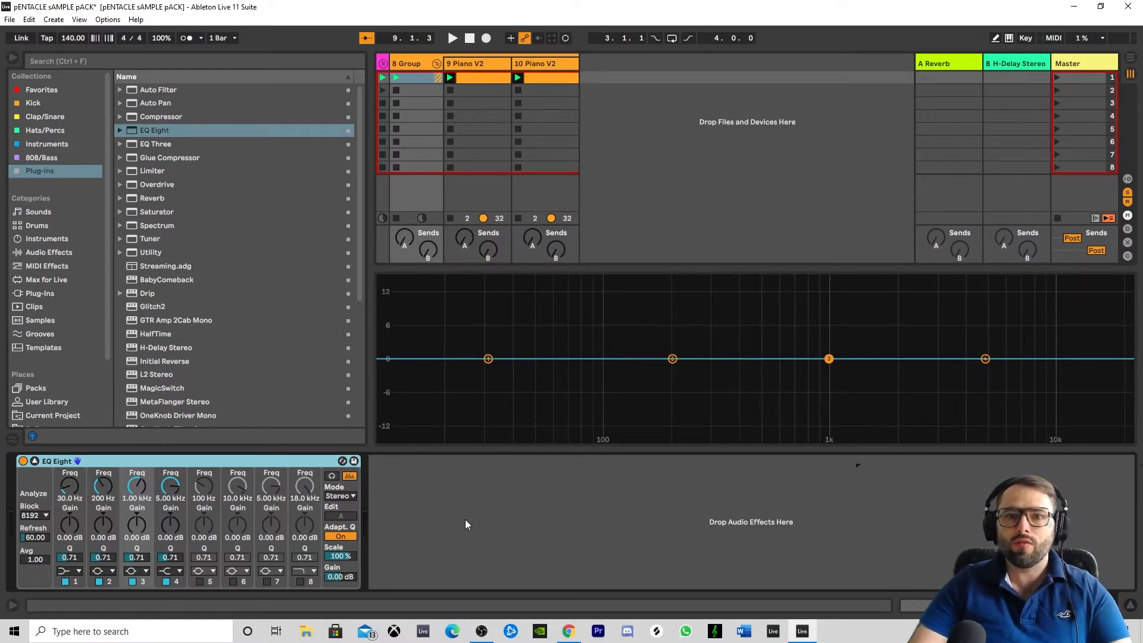
- Enable EQ Eight band 6 and set it to 5.40 kHz with 3.57 dB gain and a Q of 1.19
{"action": "left_click", "coordinate": [234, 582]}
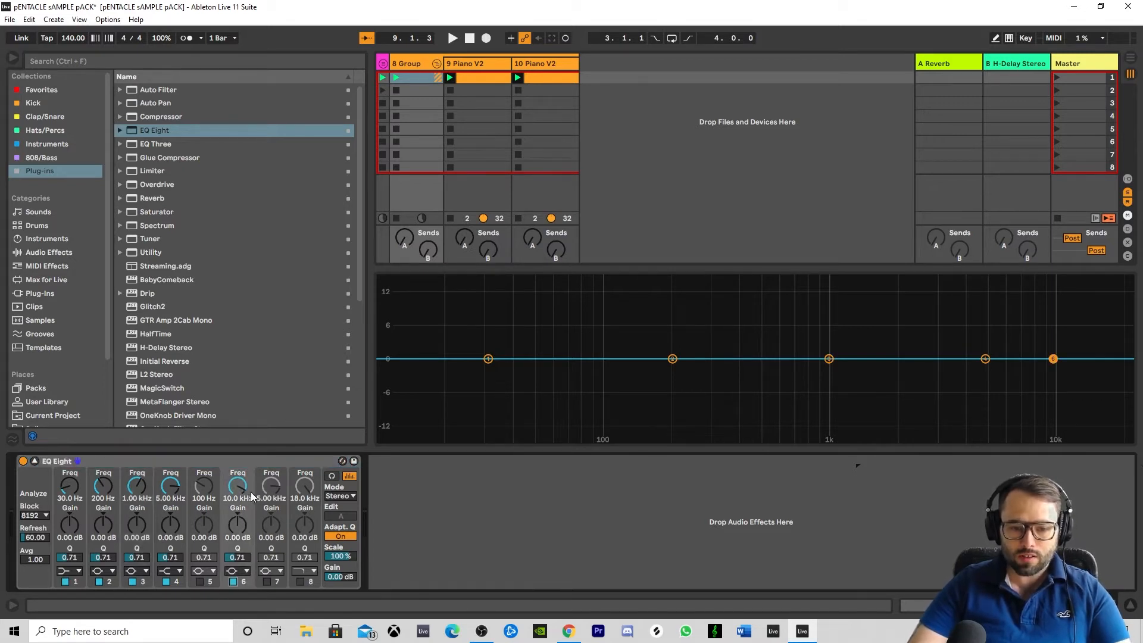
{"action": "left_click_drag", "start_coordinate": [251, 496], "coordinate": [252, 526]}
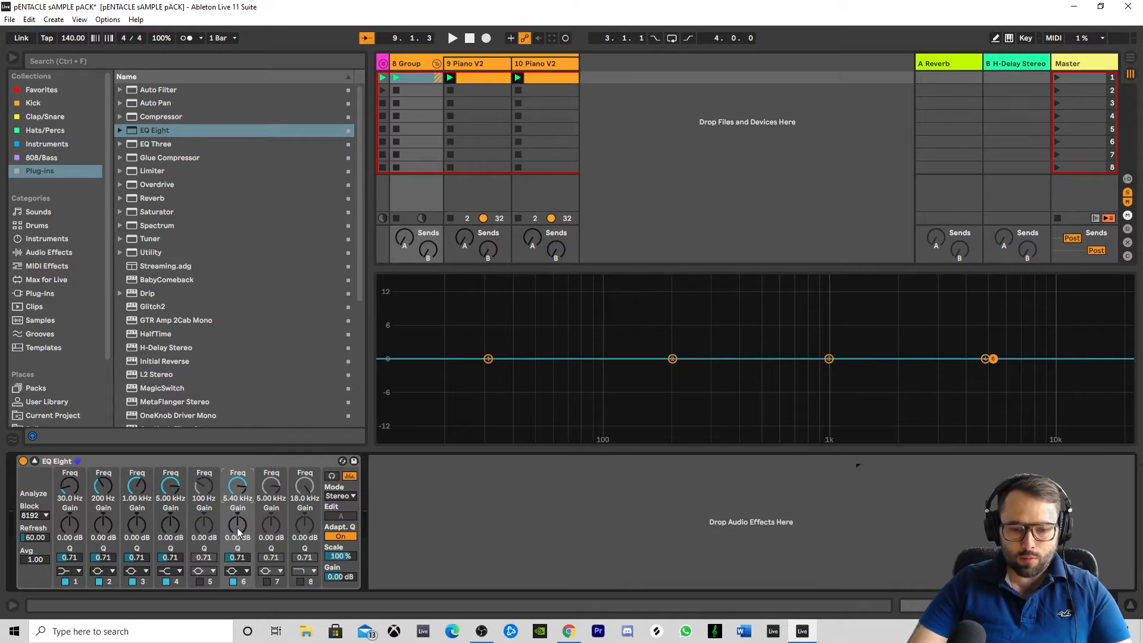
{"action": "left_click_drag", "start_coordinate": [238, 532], "coordinate": [238, 523]}
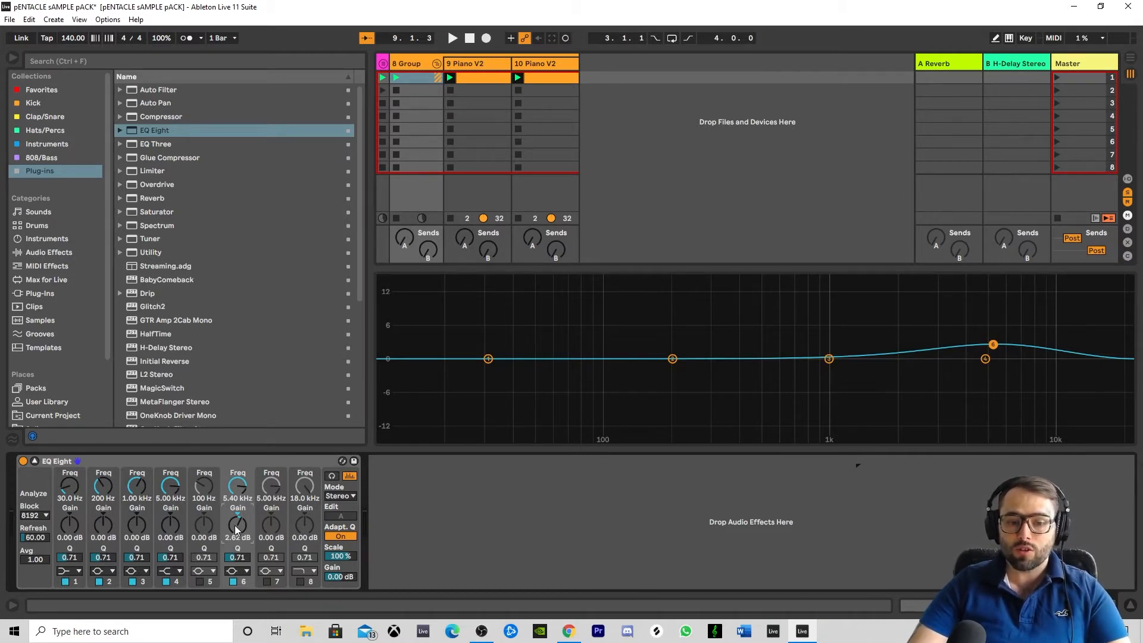
{"action": "left_click_drag", "start_coordinate": [236, 526], "coordinate": [234, 527]}
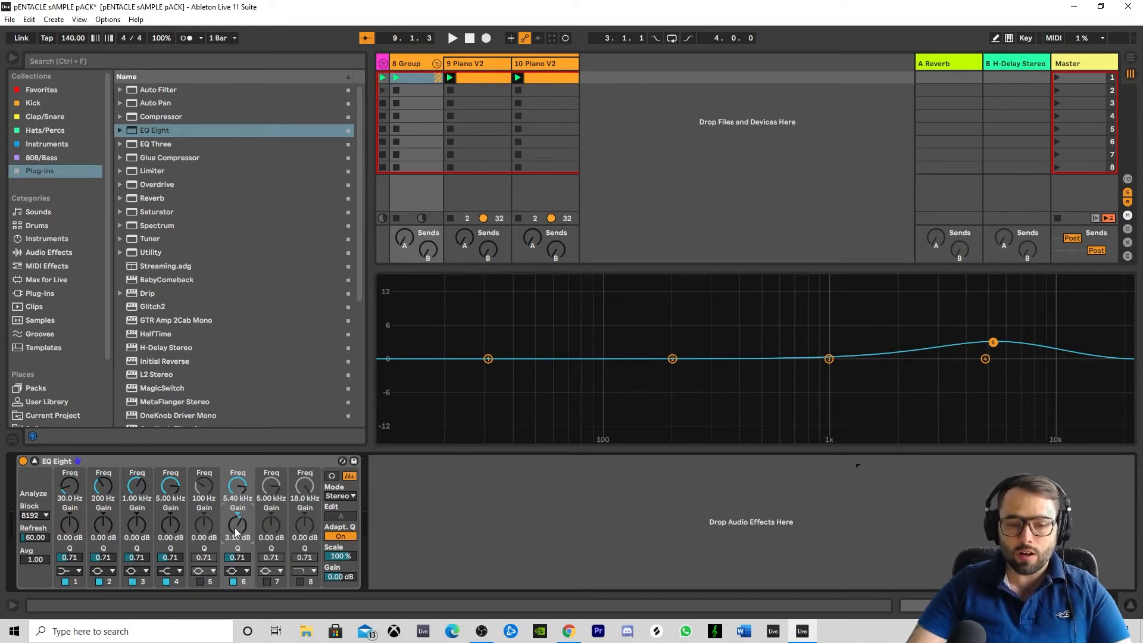
{"action": "left_click_drag", "start_coordinate": [237, 527], "coordinate": [237, 527]}
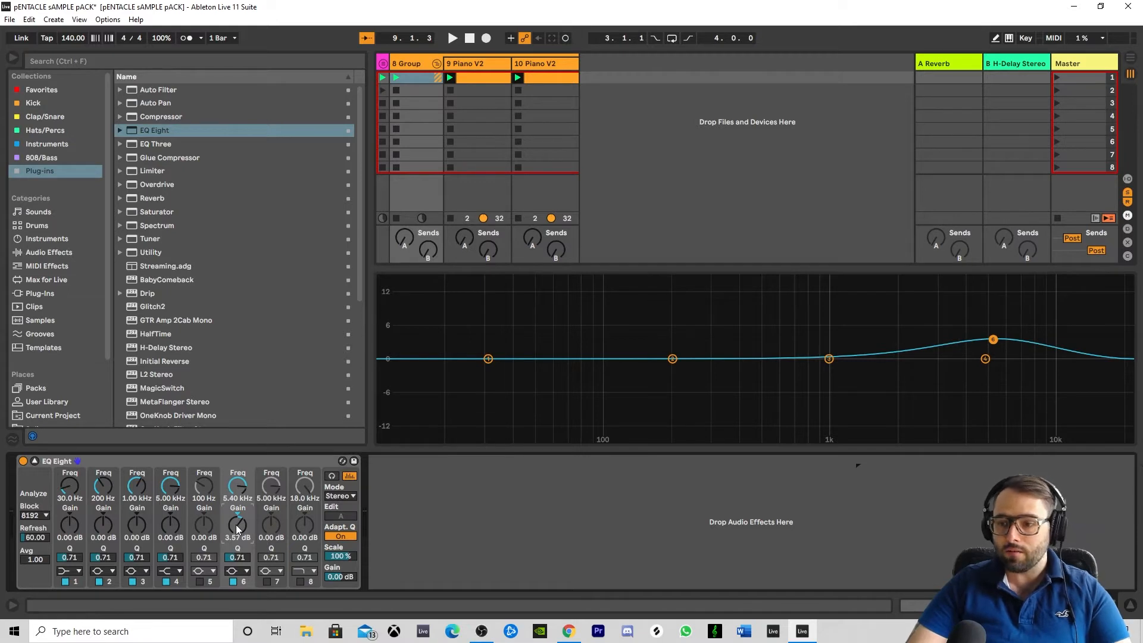
{"action": "left_click_drag", "start_coordinate": [237, 557], "coordinate": [237, 538]}
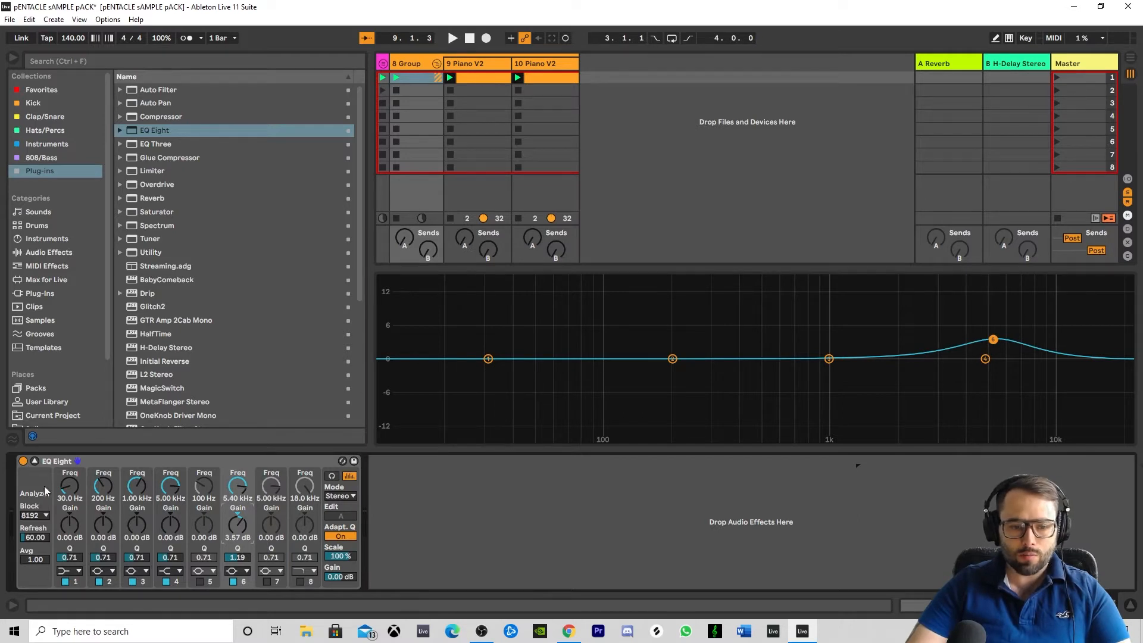
- Compare playback with EQ Eight off and on, and adjust band 6 to 6.61 kHz with 4.52 dB gain
{"action": "left_click", "coordinate": [24, 461]}
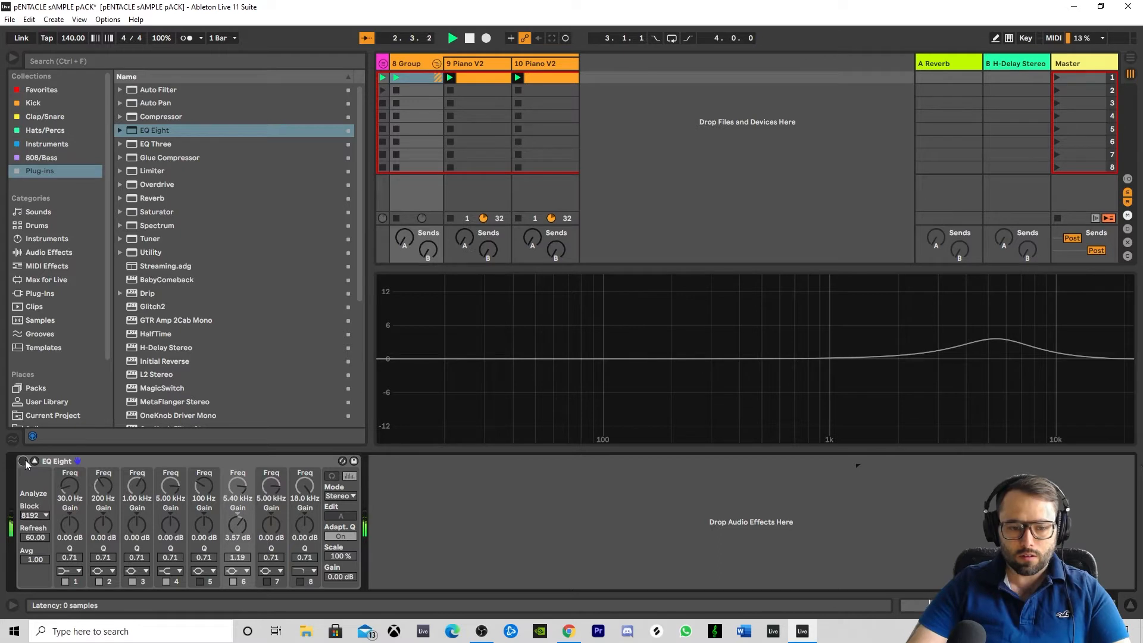
{"action": "key", "text": "space"}
{"action": "left_click", "coordinate": [23, 461]}
{"action": "key", "text": "space"}
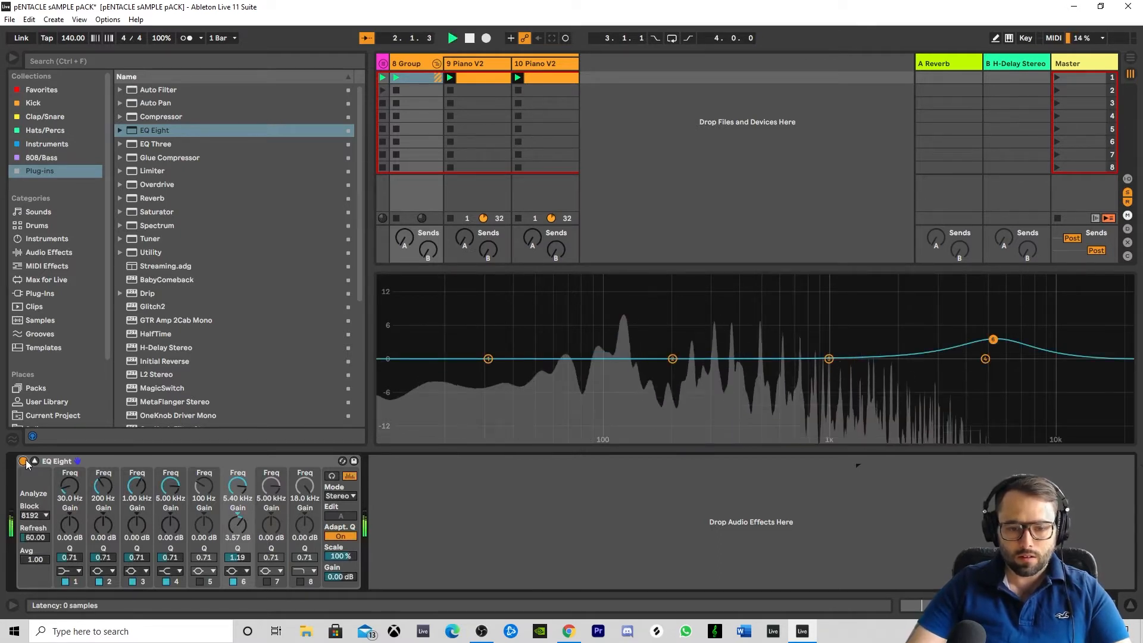
{"action": "left_click_drag", "start_coordinate": [236, 529], "coordinate": [238, 501]}
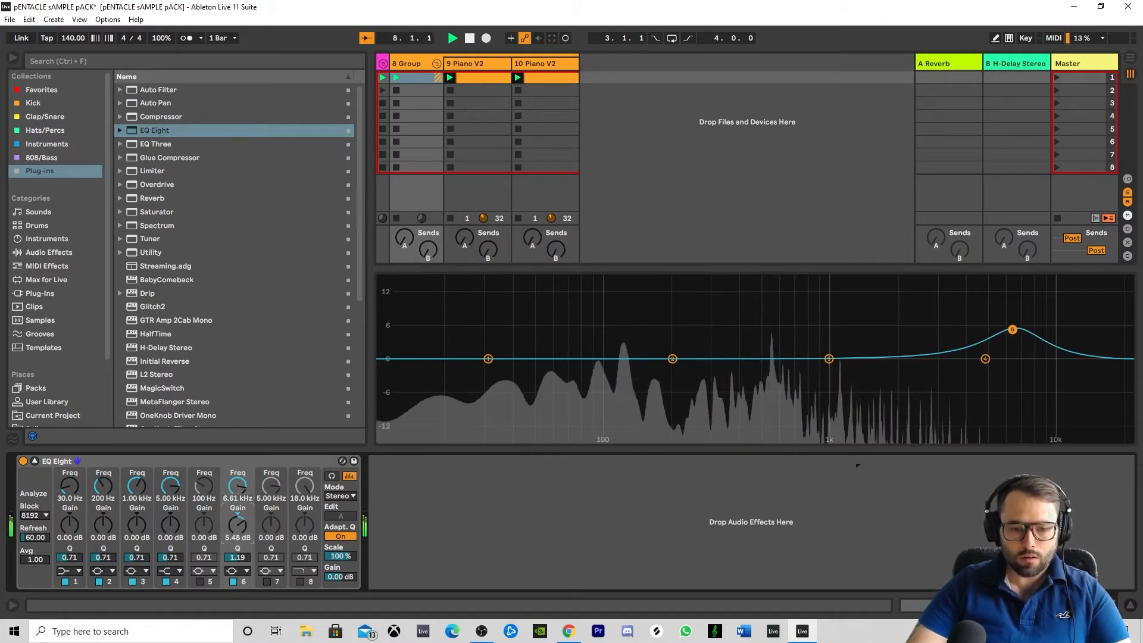
{"action": "left_click_drag", "start_coordinate": [241, 532], "coordinate": [241, 528]}
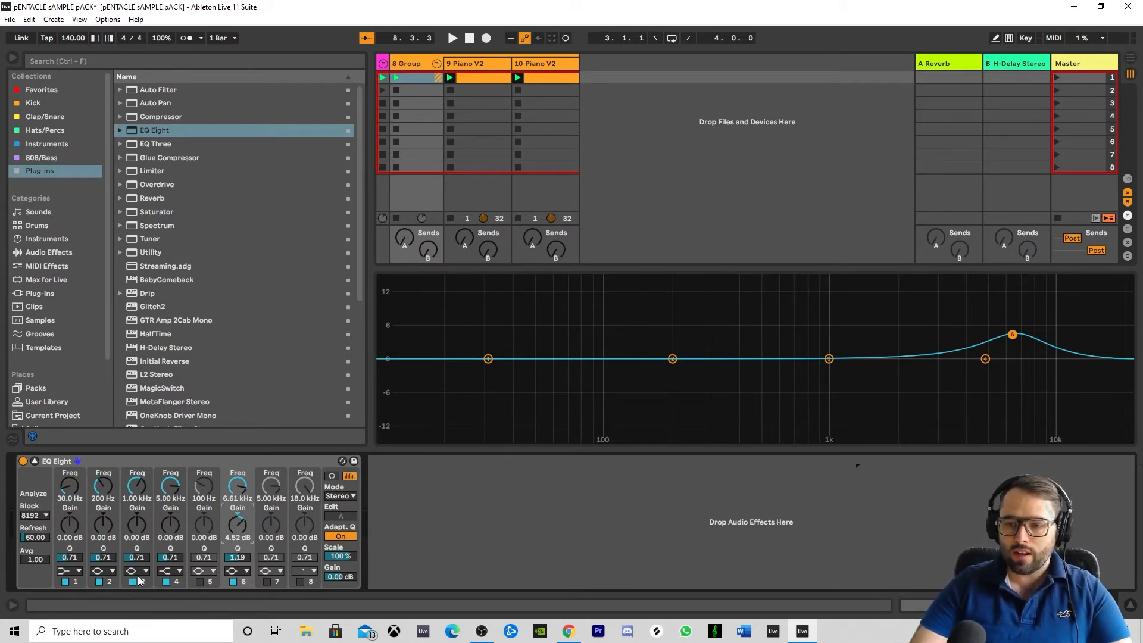
- Cut band 3 by 8.10 dB at 719 Hz with a Q of 1.86 while auditioning the pianos
{"action": "left_click", "coordinate": [137, 490]}
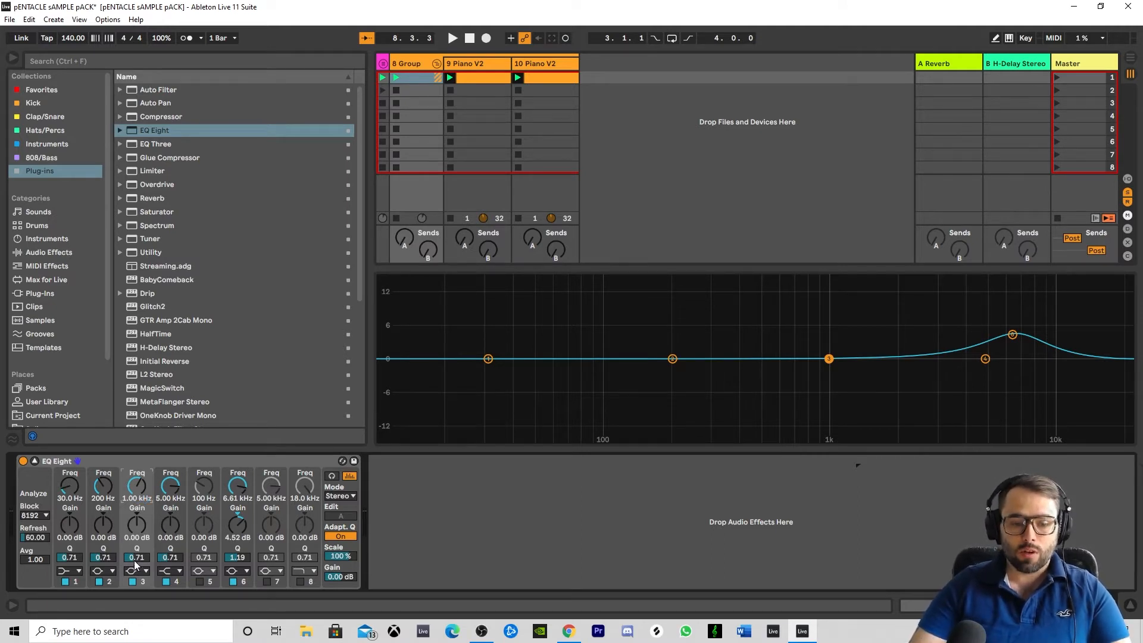
{"action": "mouse_move", "coordinate": [134, 559]}
{"action": "left_mouse_down"}
{"action": "mouse_move", "coordinate": [133, 525]}
{"action": "mouse_move", "coordinate": [133, 543]}
{"action": "left_mouse_up"}
{"action": "key", "text": "space"}
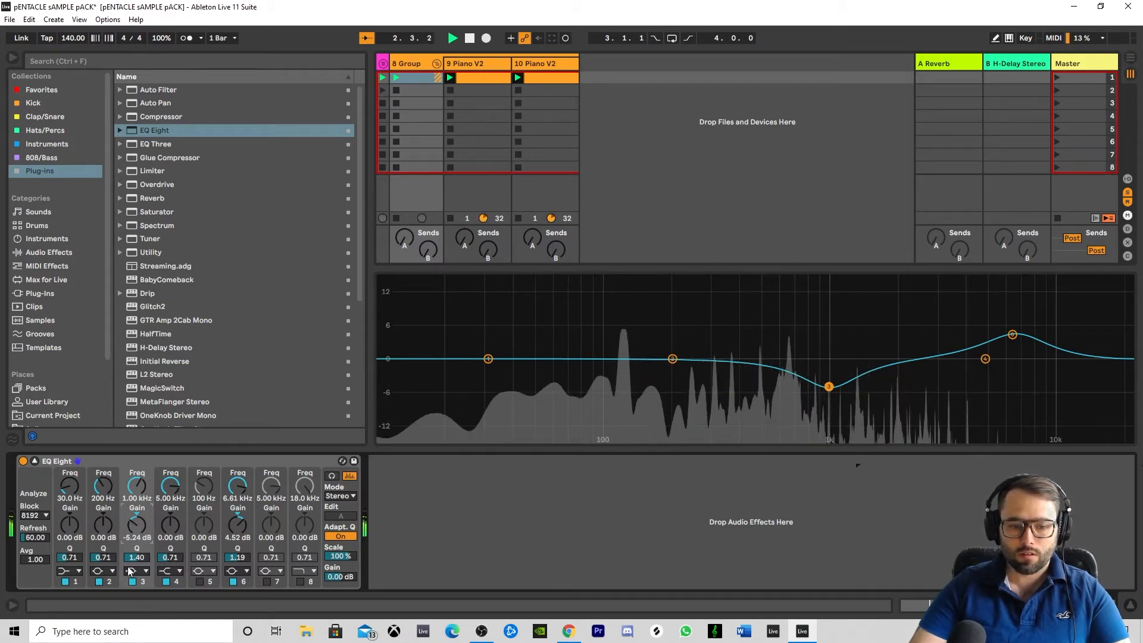
{"action": "left_click_drag", "start_coordinate": [136, 557], "coordinate": [136, 550]}
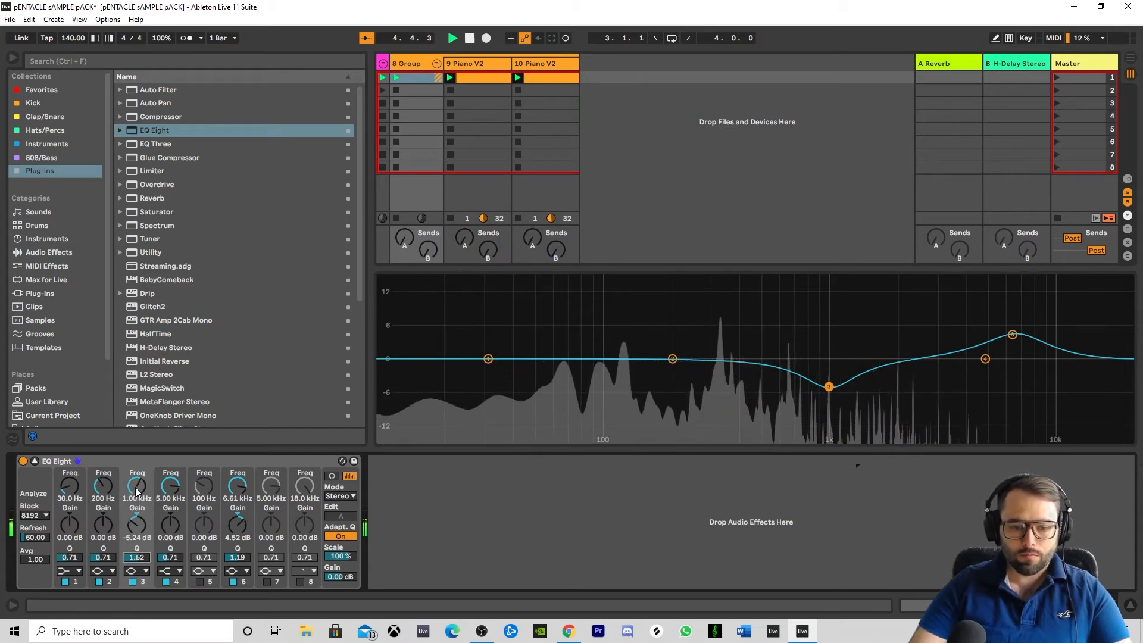
{"action": "left_click_drag", "start_coordinate": [137, 524], "coordinate": [137, 486]}
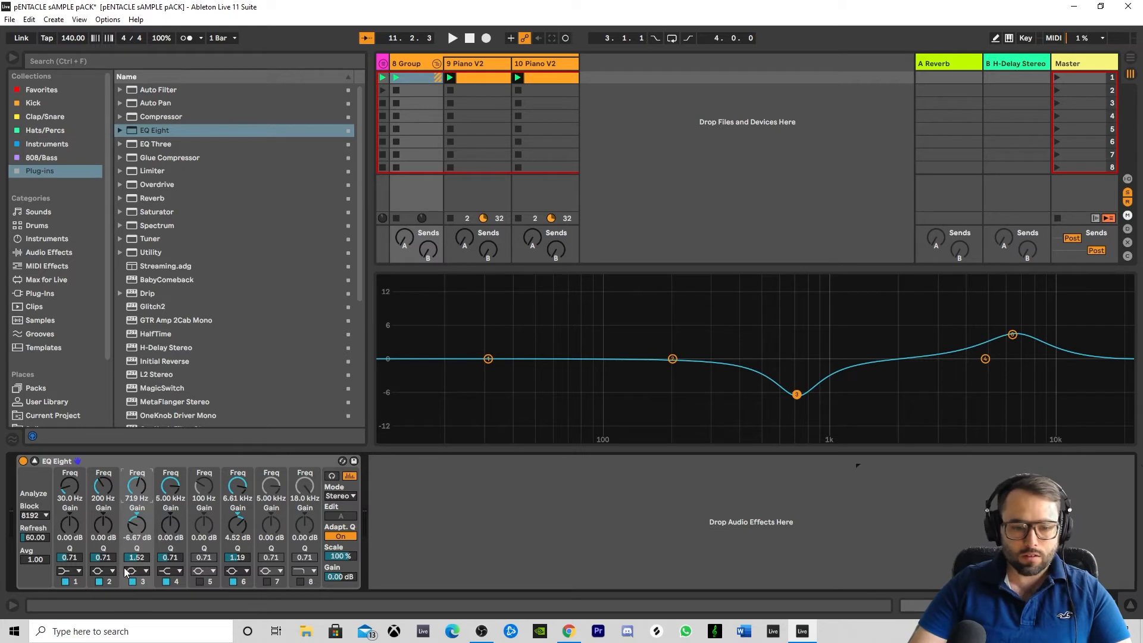
{"action": "left_click_drag", "start_coordinate": [136, 564], "coordinate": [137, 544]}
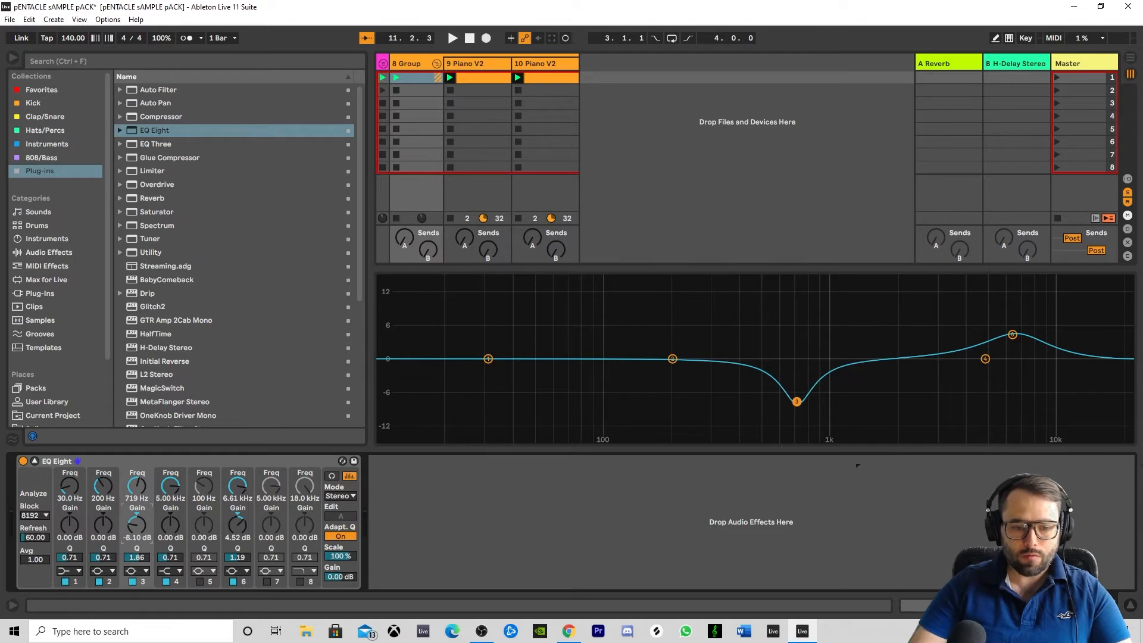
- Play the piano group with EQ Eight bypassed and re-enabled to compare the sound, and stop playback
{"action": "left_click", "coordinate": [22, 461]}
{"action": "key", "text": "space"}
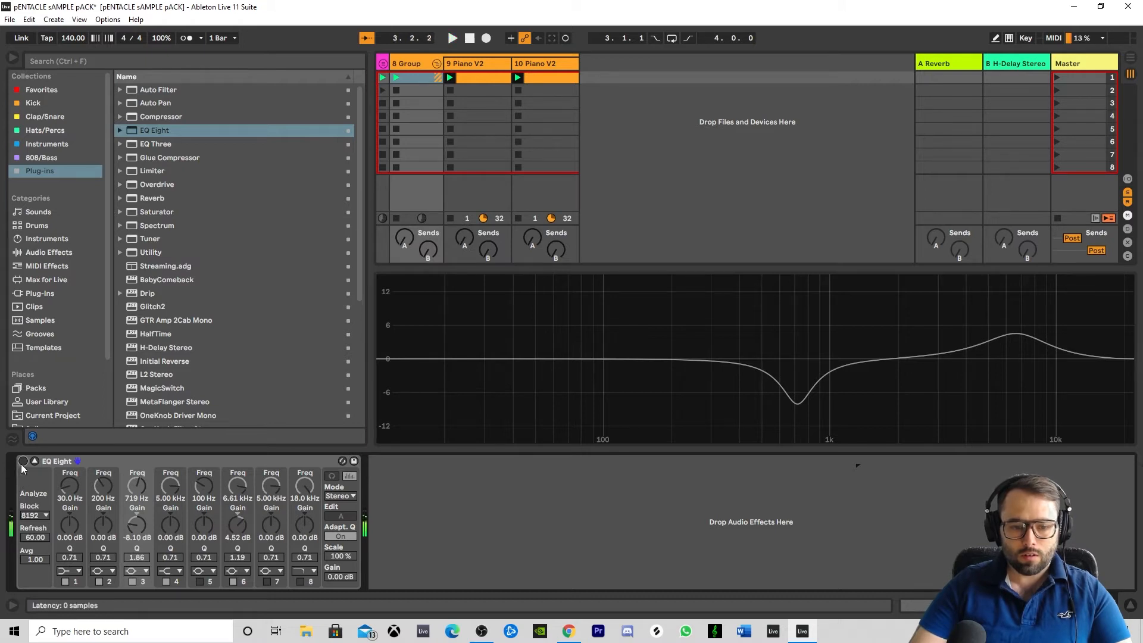
{"action": "left_click", "coordinate": [24, 461]}
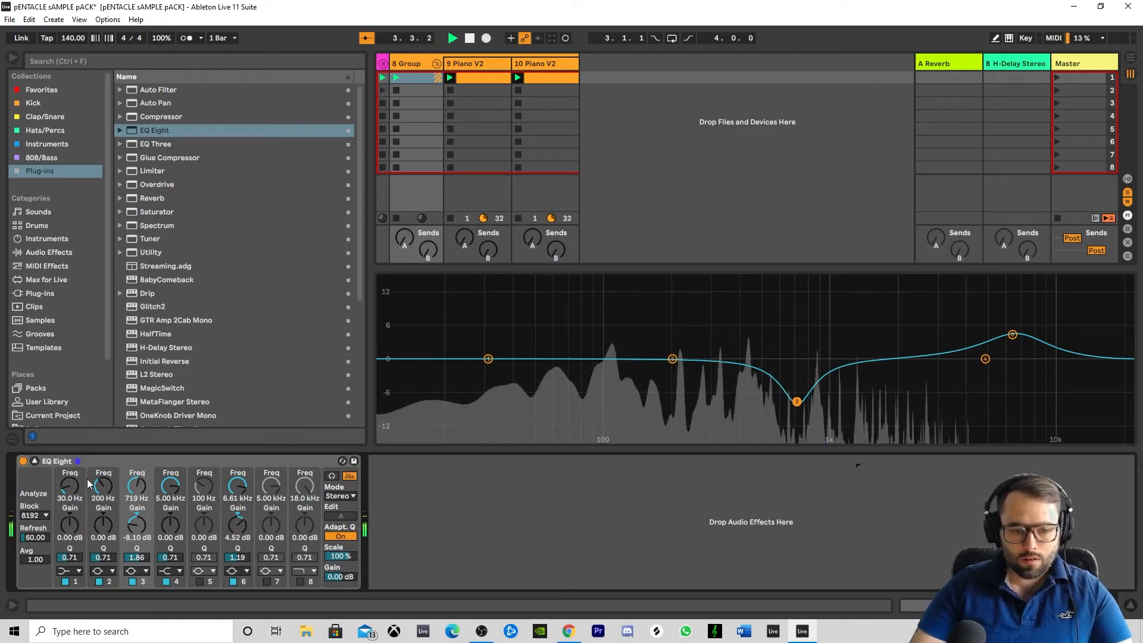
{"action": "key", "text": "space"}
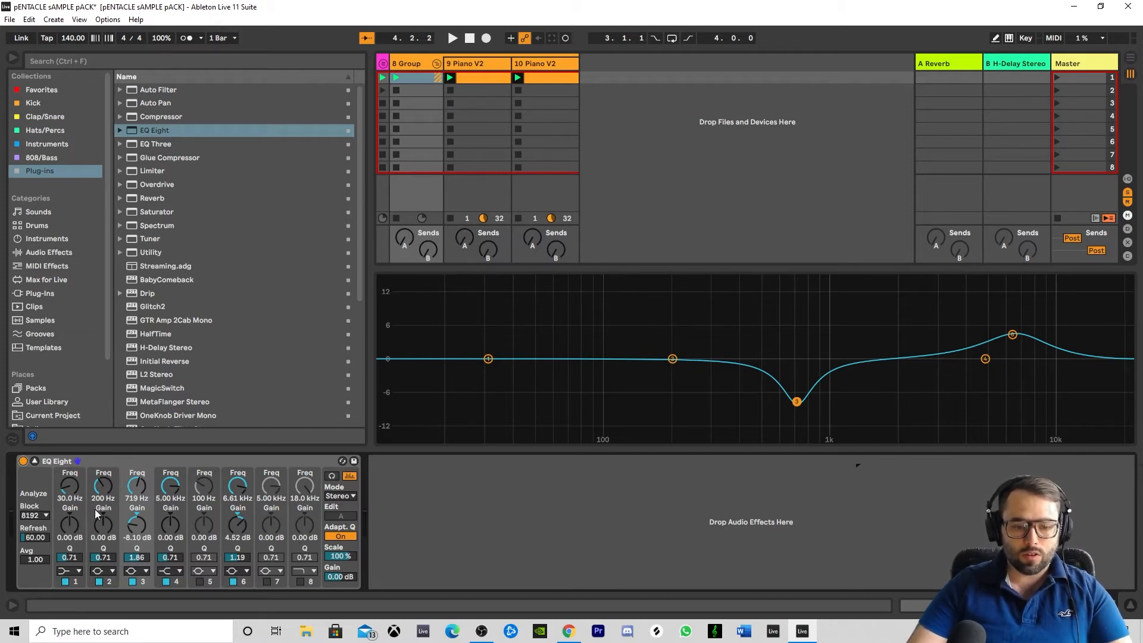
- Boost band 2 by 3.33 dB at 200 Hz with a Q of 0.97, and compare playback with EQ Eight off and on
{"action": "left_click", "coordinate": [100, 557]}
{"action": "left_click_drag", "start_coordinate": [100, 557], "coordinate": [94, 509]}
{"action": "left_click", "coordinate": [23, 461]}
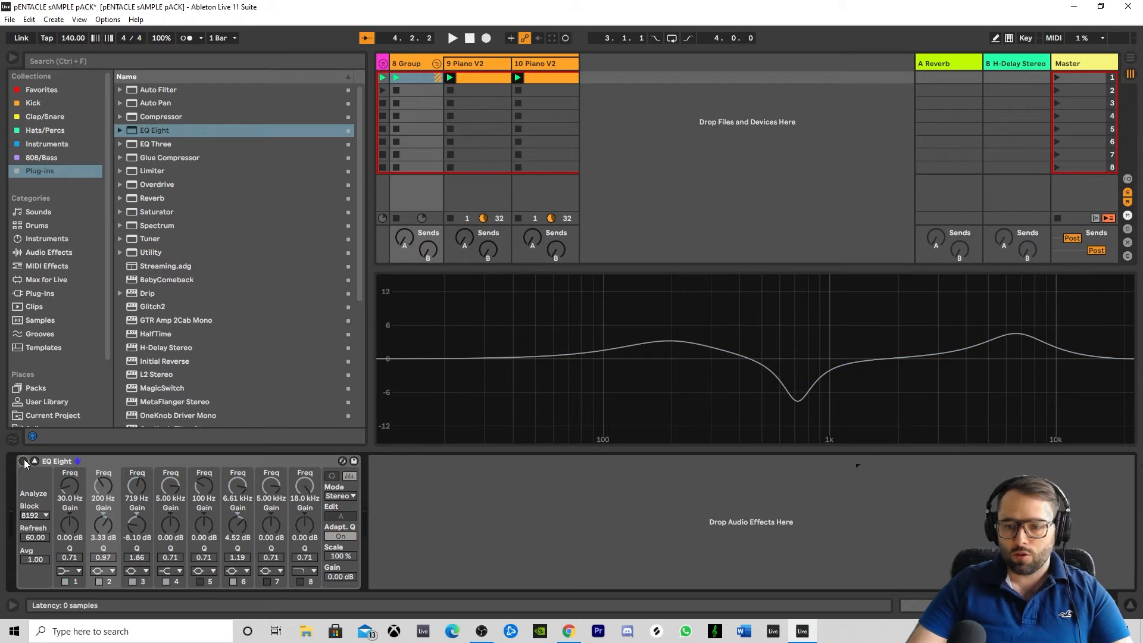
{"action": "key", "text": "space"}
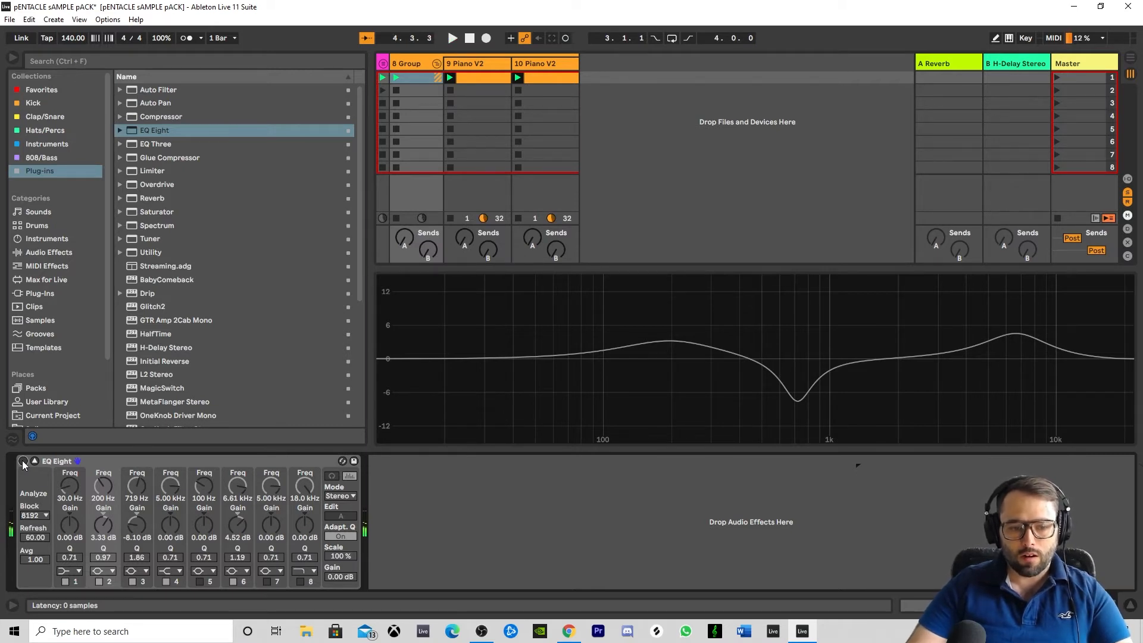
{"action": "left_click", "coordinate": [22, 462]}
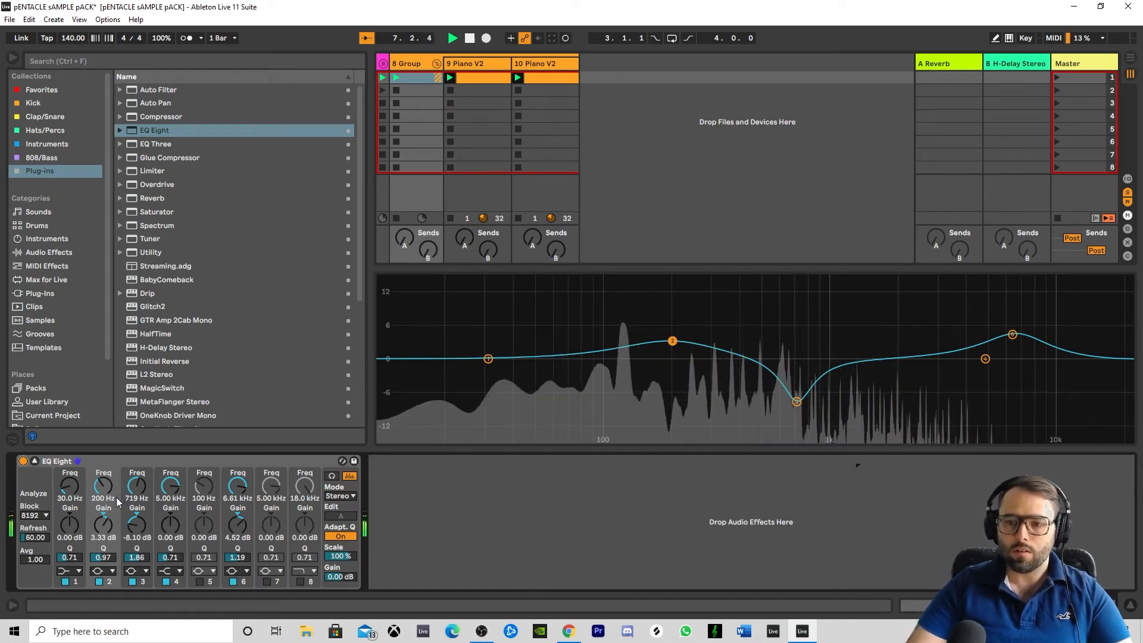
{"action": "key", "text": "space"}
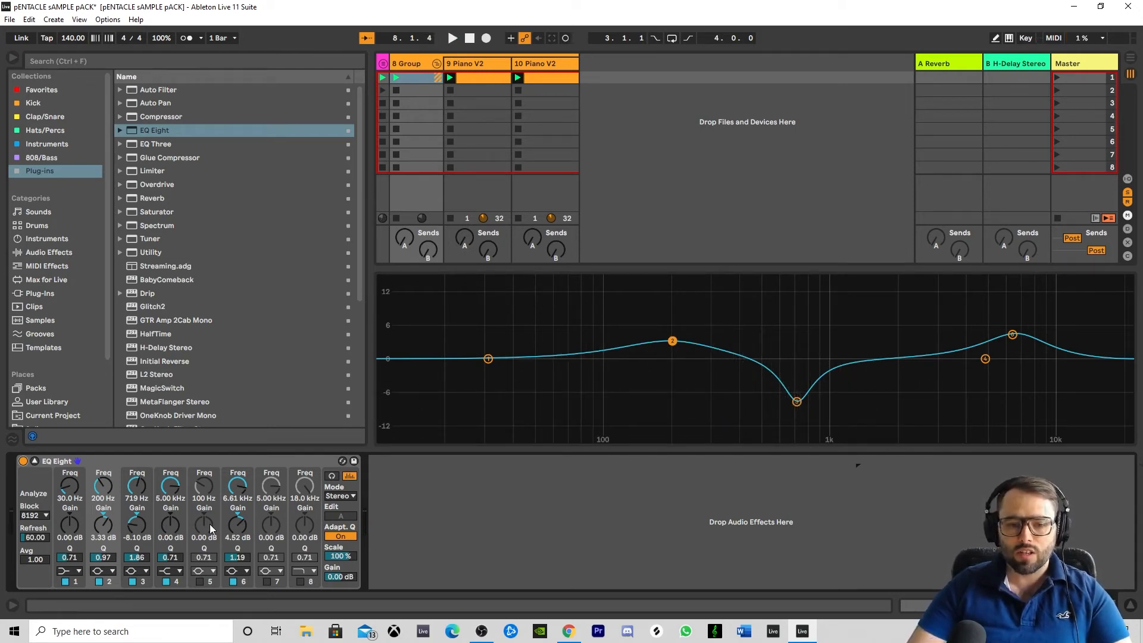
- Change EQ Eight band 1 to the steep x4 low-cut filter and set its frequency to 43.3 Hz
{"action": "left_click", "coordinate": [67, 571]}
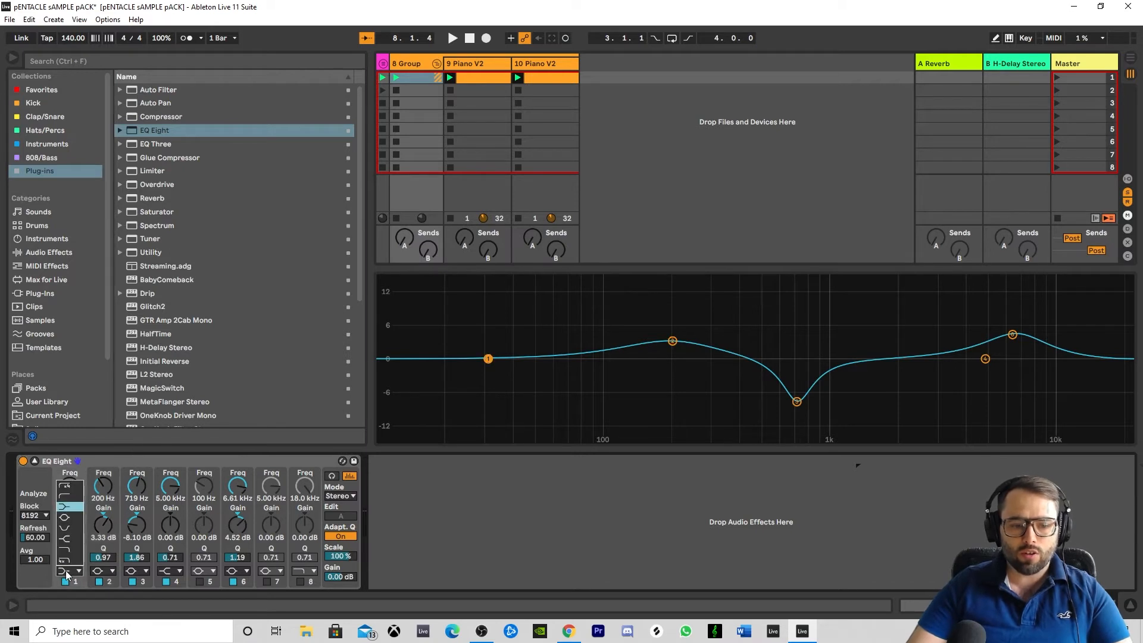
{"action": "left_click", "coordinate": [70, 489]}
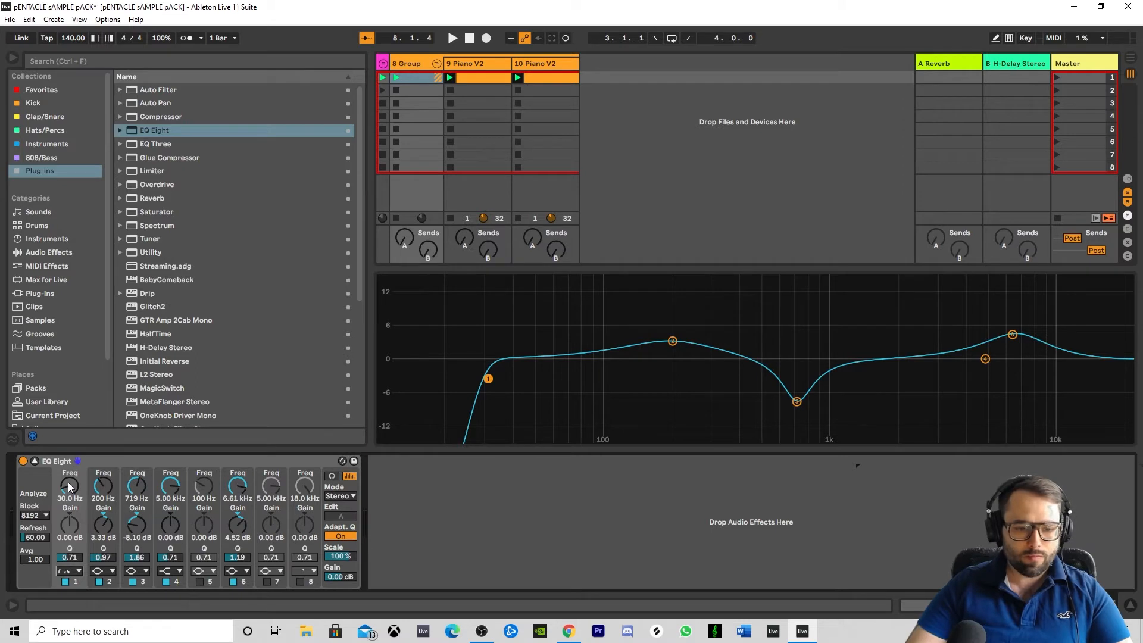
{"action": "left_click_drag", "start_coordinate": [70, 486], "coordinate": [69, 480]}
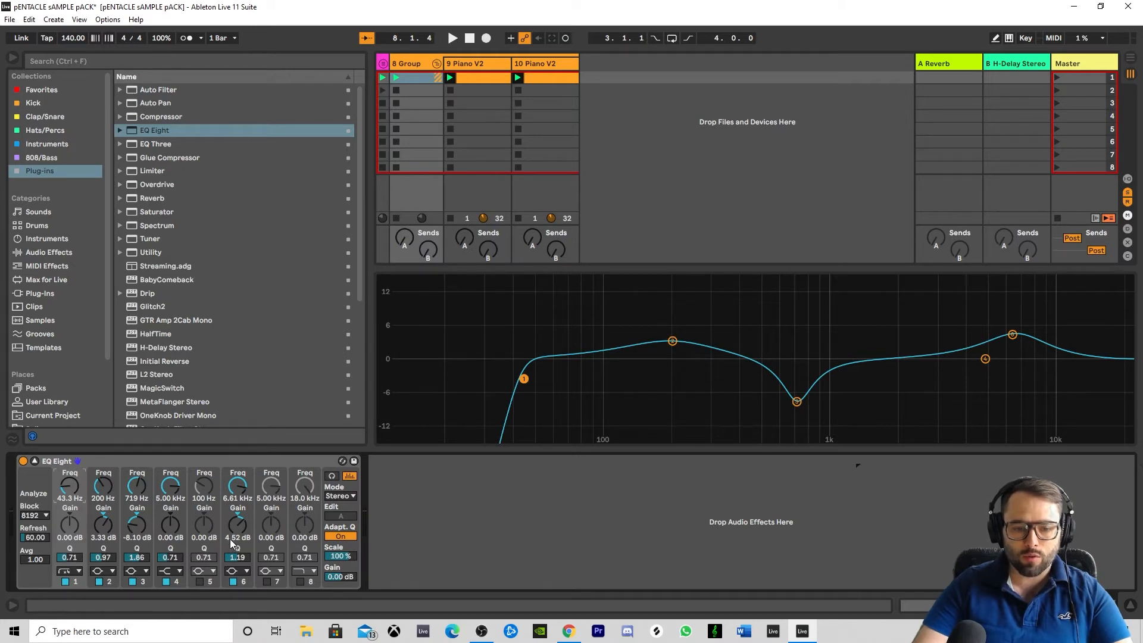
- Narrow the piano group's EQ Eight bands 6 and 3 to a Q of 2.18 each
{"action": "left_click_drag", "start_coordinate": [236, 560], "coordinate": [235, 534]}
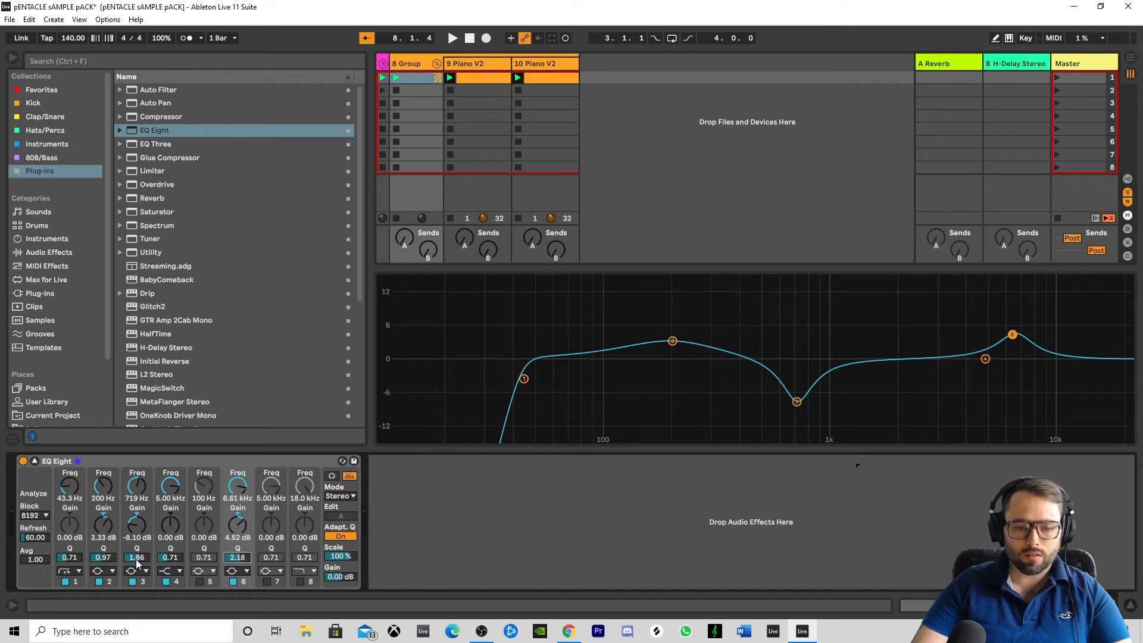
{"action": "left_click_drag", "start_coordinate": [136, 559], "coordinate": [136, 550]}
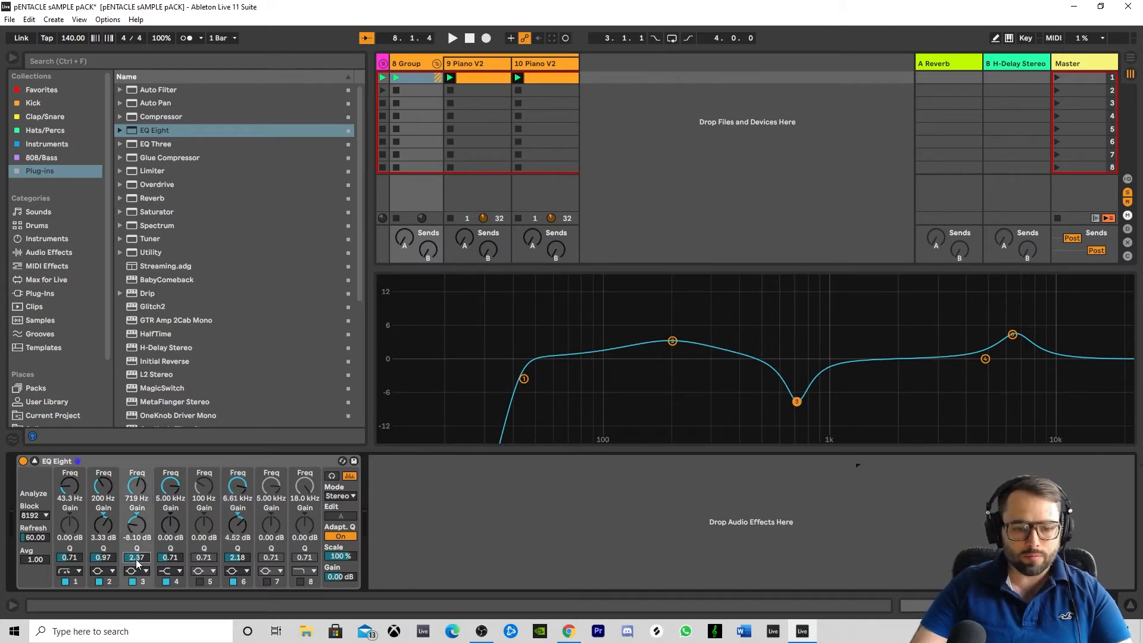
{"action": "left_click_drag", "start_coordinate": [136, 560], "coordinate": [136, 563]}
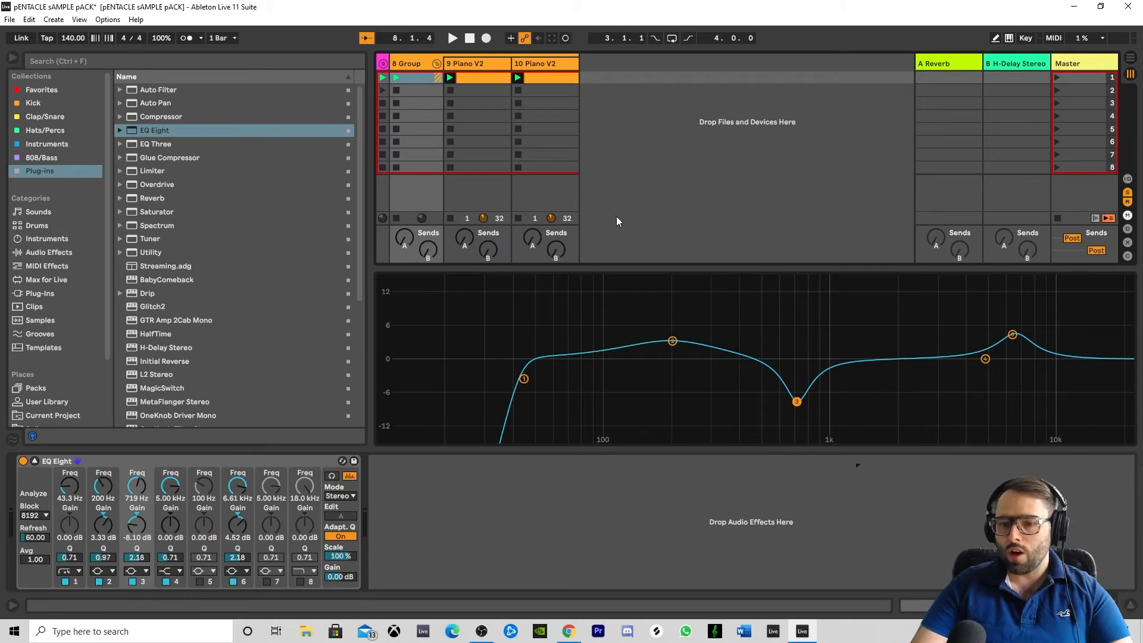
- Duplicate the clip of track 9 Piano V2 onto a new track outside the group and open the copied clip
{"action": "left_click_drag", "start_coordinate": [481, 78], "coordinate": [612, 78]}
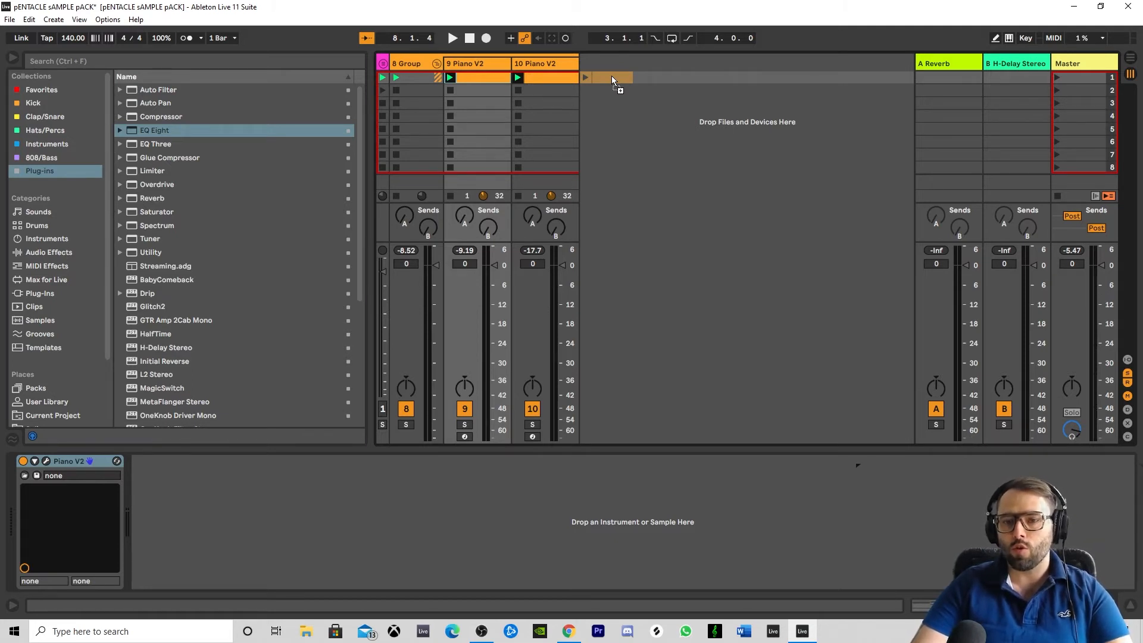
{"action": "left_click_drag", "start_coordinate": [612, 76], "coordinate": [611, 77]}
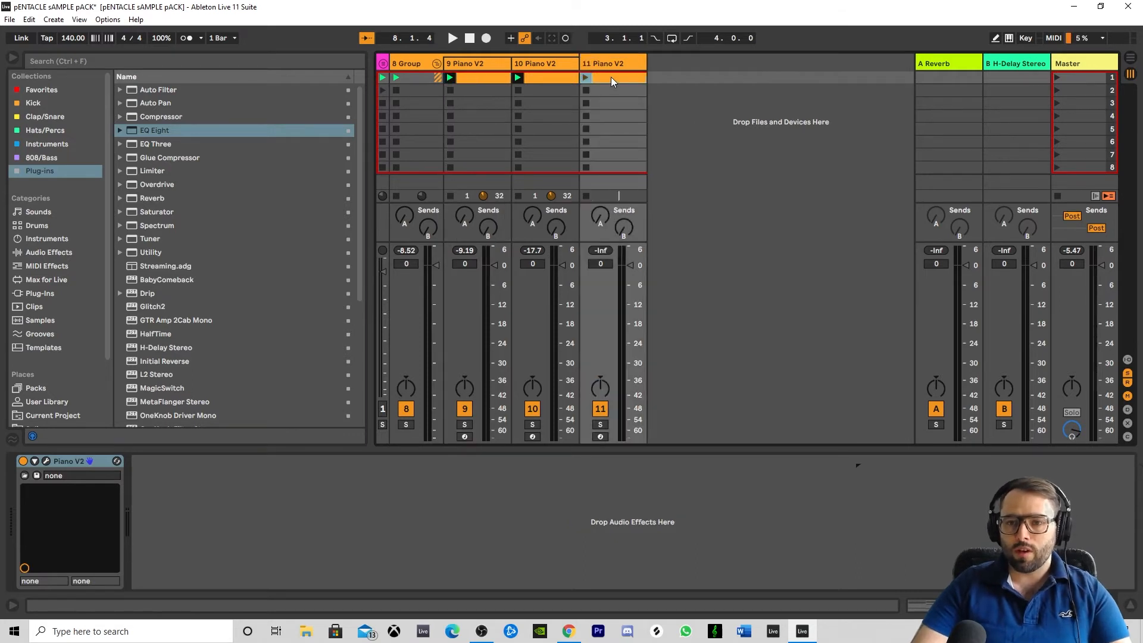
{"action": "double_click", "coordinate": [611, 77]}
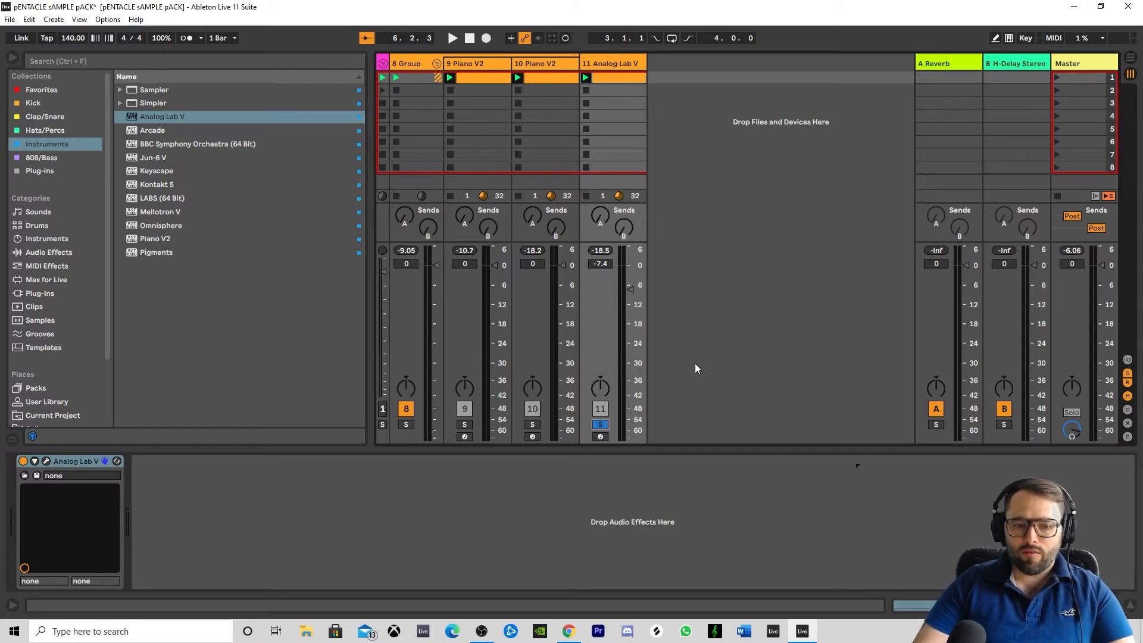
- Audition the soloed Analog Lab V track, stop playback, and add EQ Eight after its instrument
{"action": "key", "text": "space"}
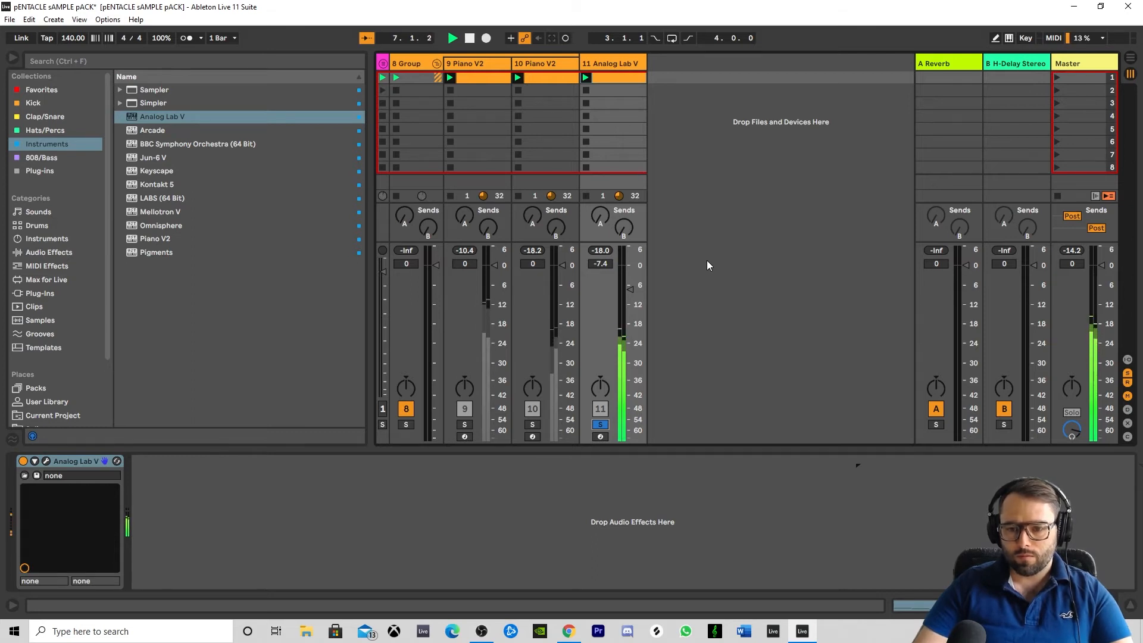
{"action": "key", "text": "space"}
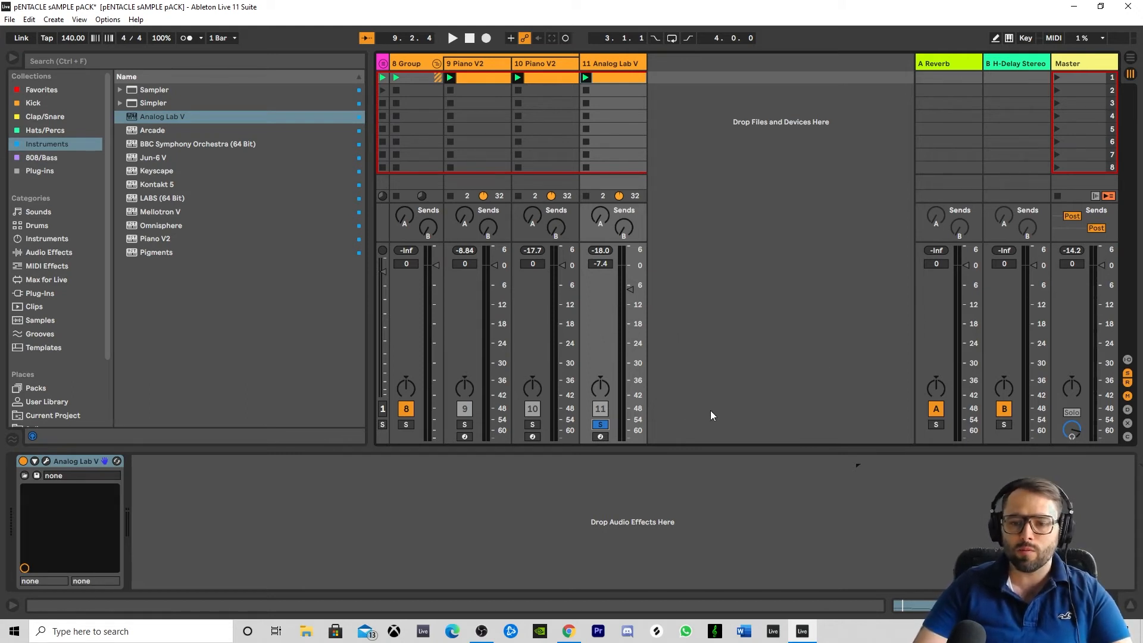
{"action": "left_click", "coordinate": [87, 167]}
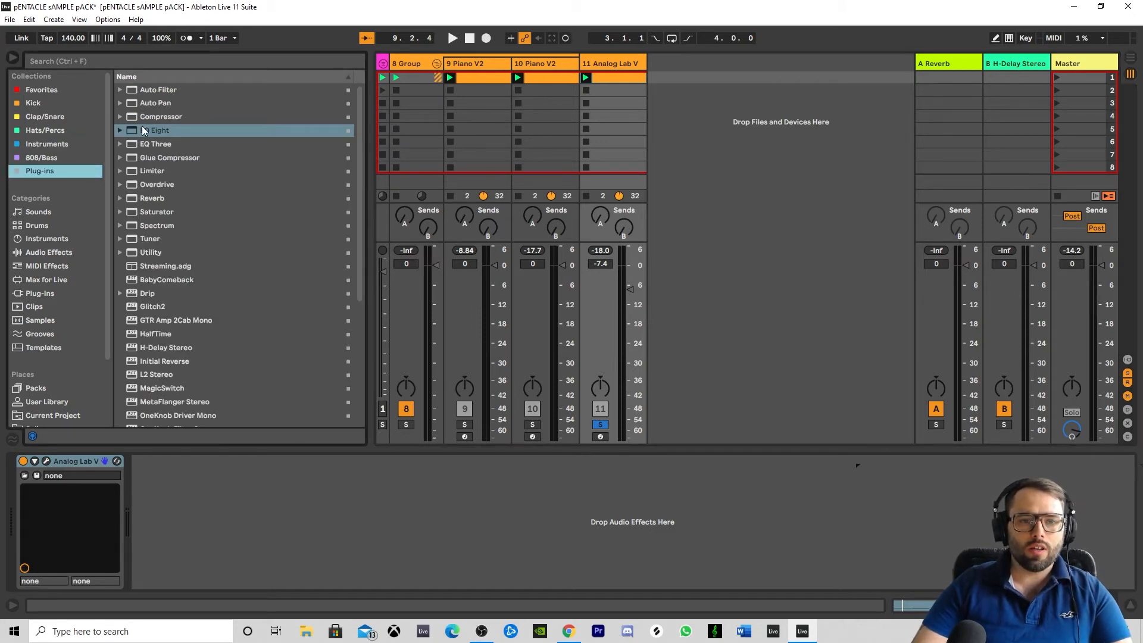
{"action": "left_click_drag", "start_coordinate": [143, 129], "coordinate": [166, 465]}
{"action": "left_click", "coordinate": [149, 462]}
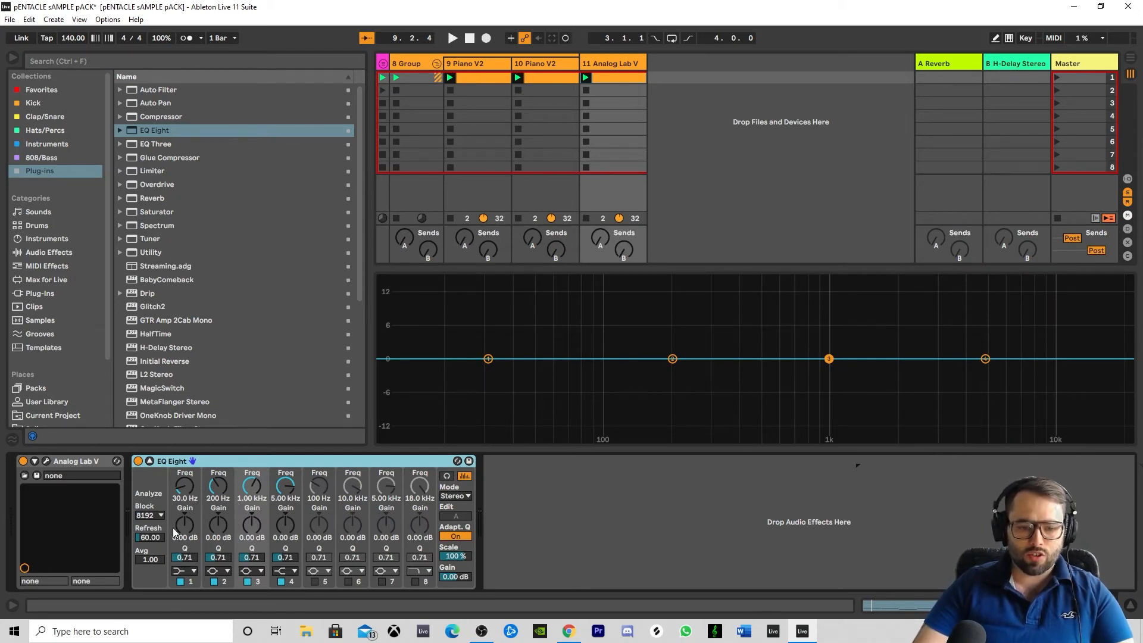
- Change band 1 of the Analog Lab V track's EQ Eight to the steep x4 low-cut filter at 40.7 Hz and audition it
{"action": "left_click", "coordinate": [185, 571]}
{"action": "left_click", "coordinate": [186, 487]}
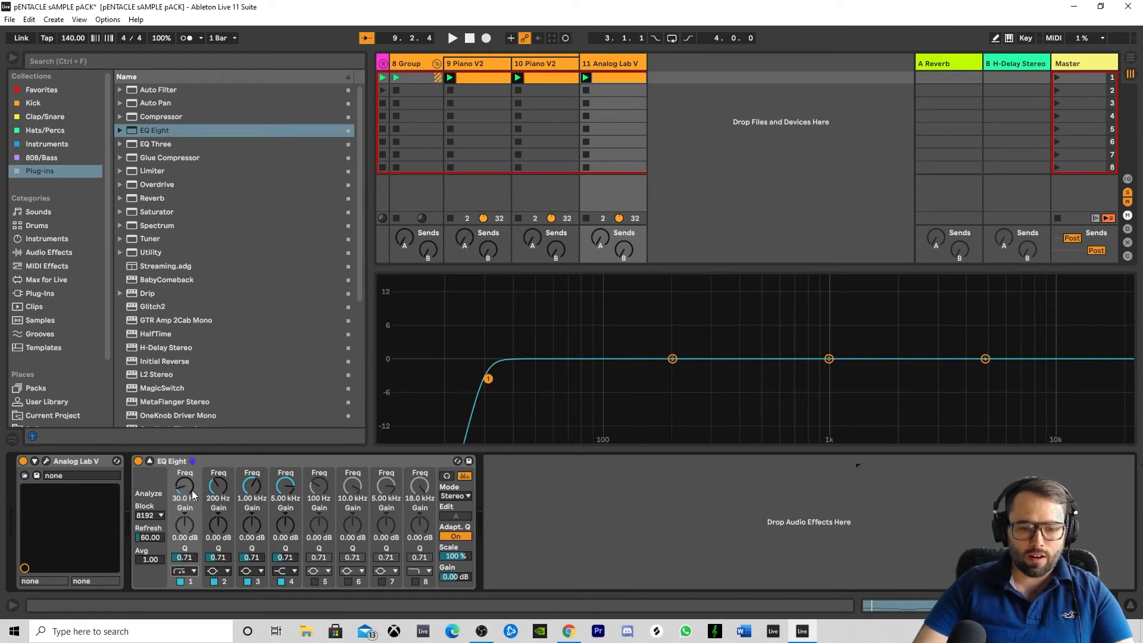
{"action": "left_click_drag", "start_coordinate": [189, 490], "coordinate": [183, 491]}
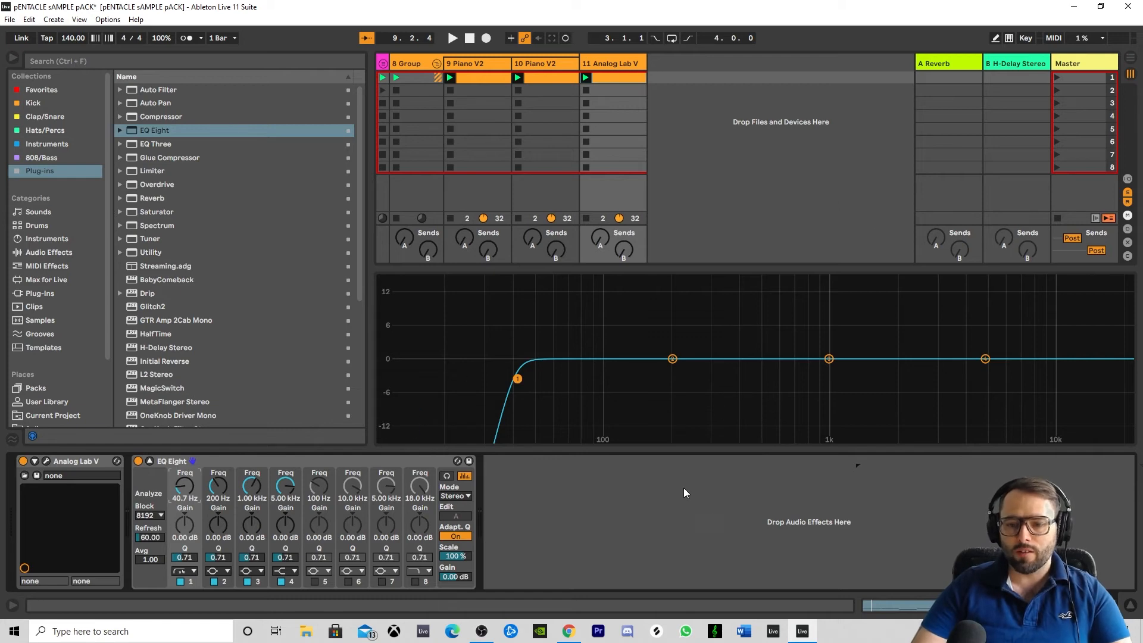
{"action": "key", "text": "space"}
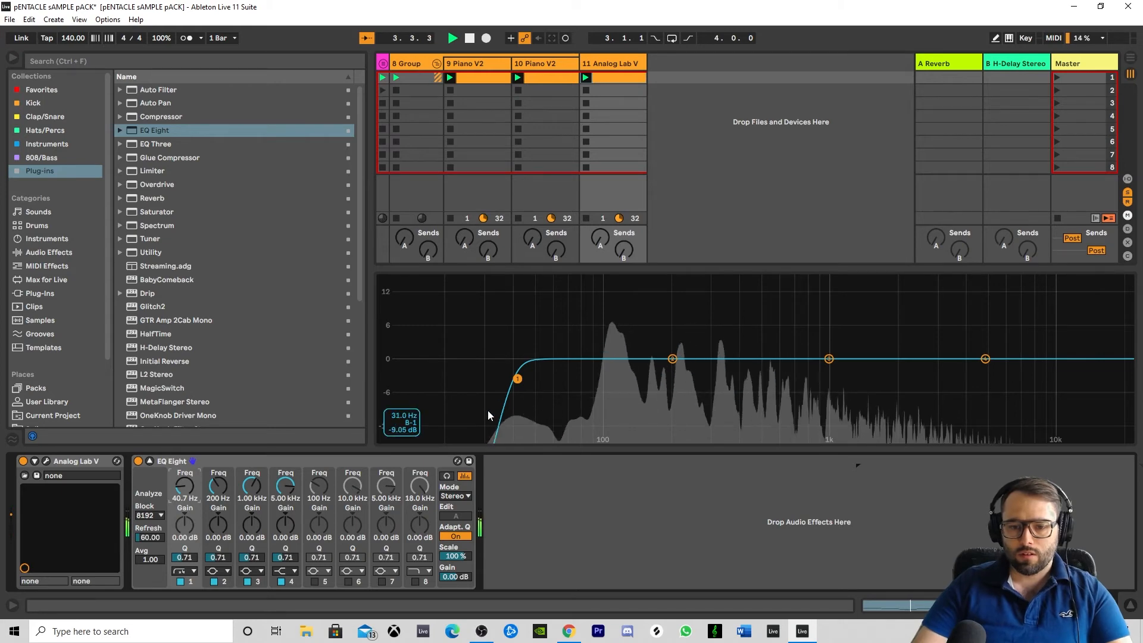
{"action": "key", "text": "space"}
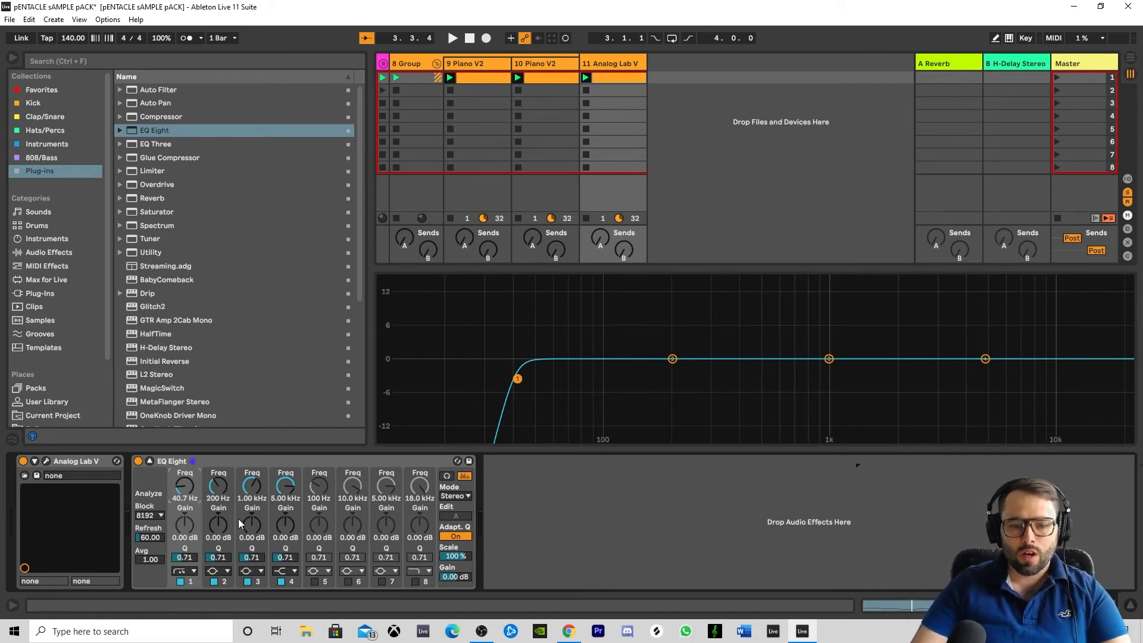
- Boost band 2 by 5.24 dB at 288 Hz with a Q of 1.64, comparing playback with EQ Eight off and on
{"action": "left_click_drag", "start_coordinate": [220, 497], "coordinate": [220, 482]}
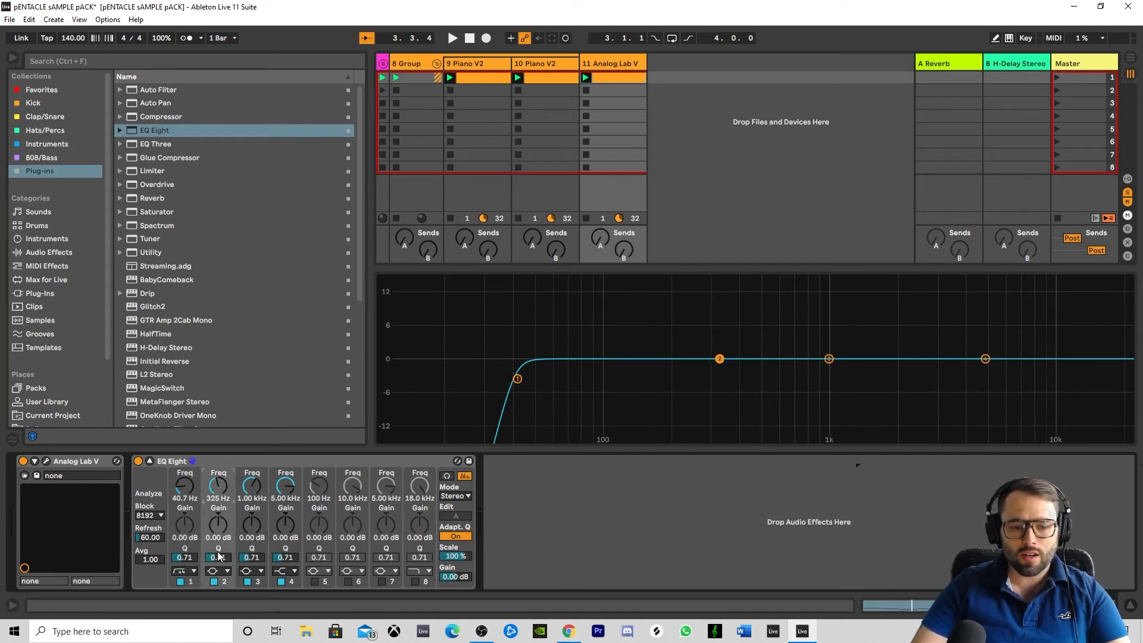
{"action": "left_click_drag", "start_coordinate": [219, 557], "coordinate": [218, 529]}
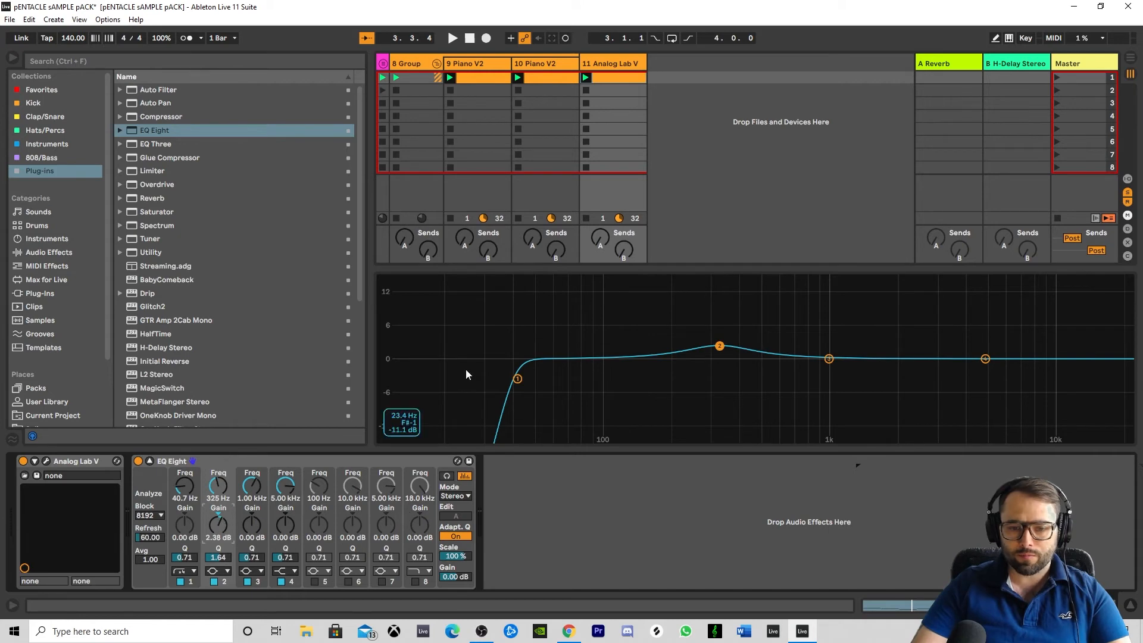
{"action": "left_click", "coordinate": [139, 462]}
{"action": "key", "text": "space"}
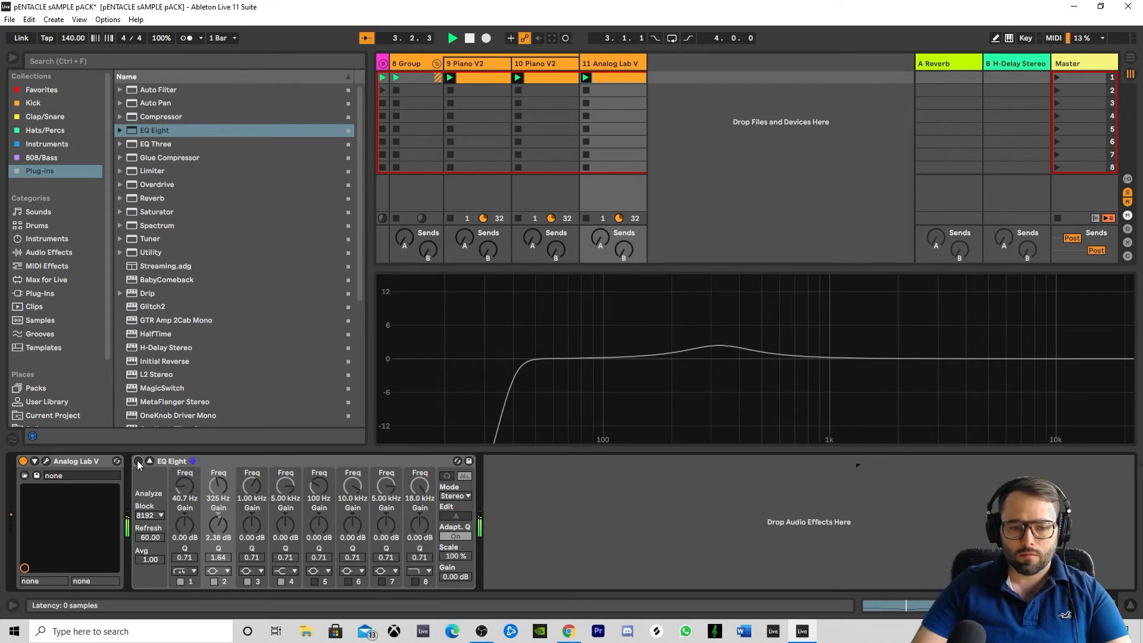
{"action": "key", "text": "space"}
{"action": "left_click", "coordinate": [138, 462]}
{"action": "key", "text": "space"}
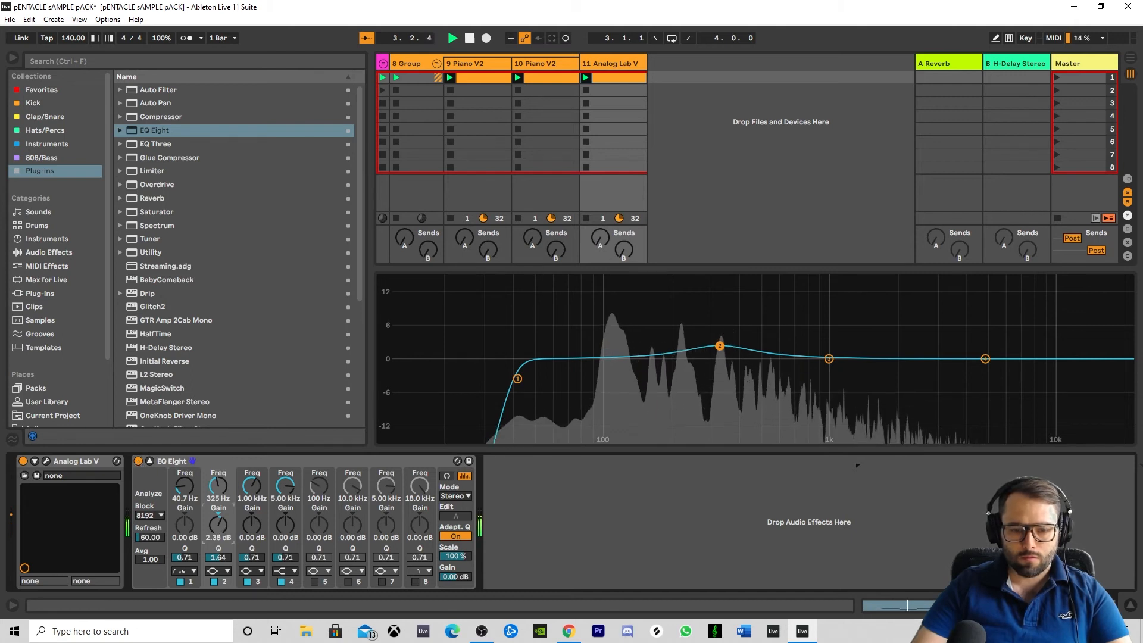
{"action": "left_click_drag", "start_coordinate": [218, 526], "coordinate": [218, 488]}
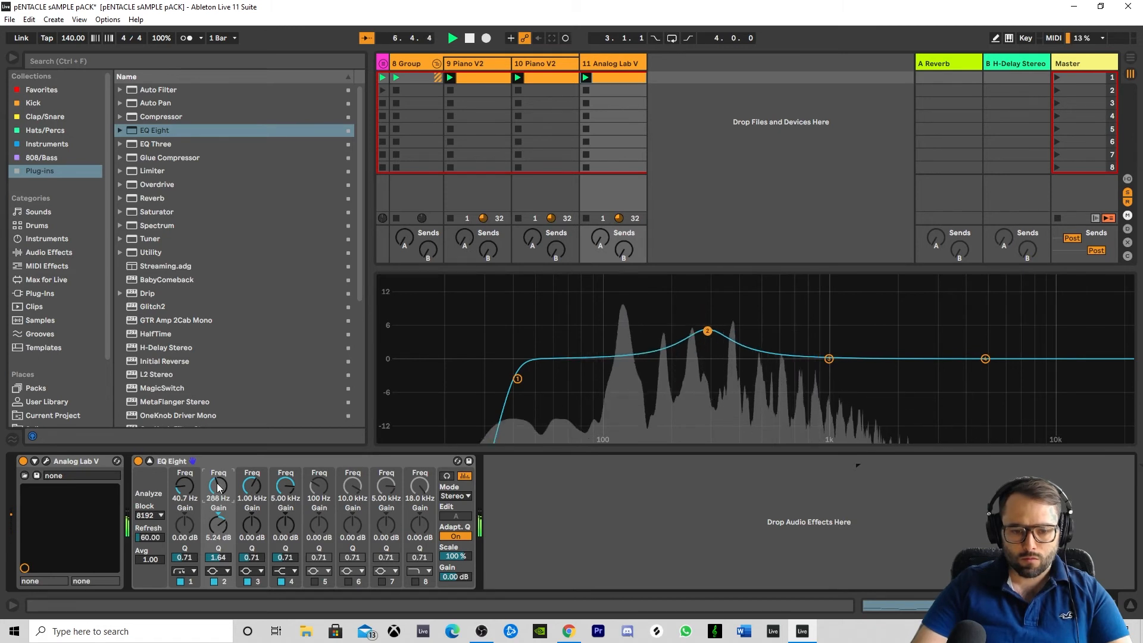
{"action": "key", "text": "space"}
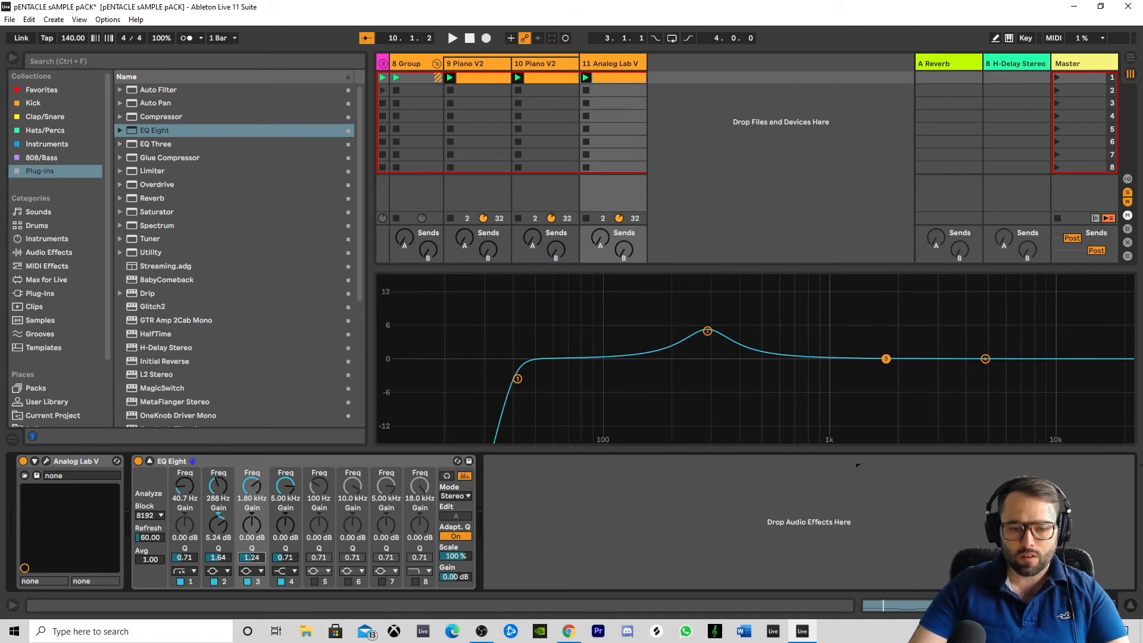
- Boost band 3 by 3.81 dB at 1.50 kHz with a Q of 1.29 while auditioning the Analog Lab V track
{"action": "left_click_drag", "start_coordinate": [256, 547], "coordinate": [254, 529]}
{"action": "key", "text": "space"}
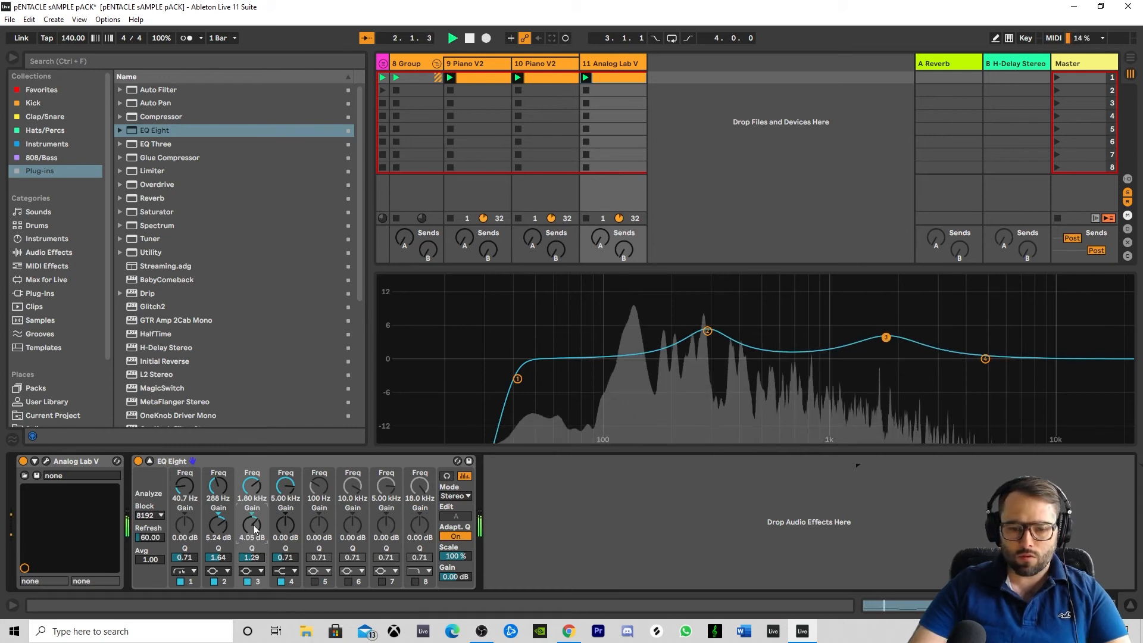
{"action": "left_click_drag", "start_coordinate": [253, 487], "coordinate": [256, 527]}
{"action": "key", "text": "space"}
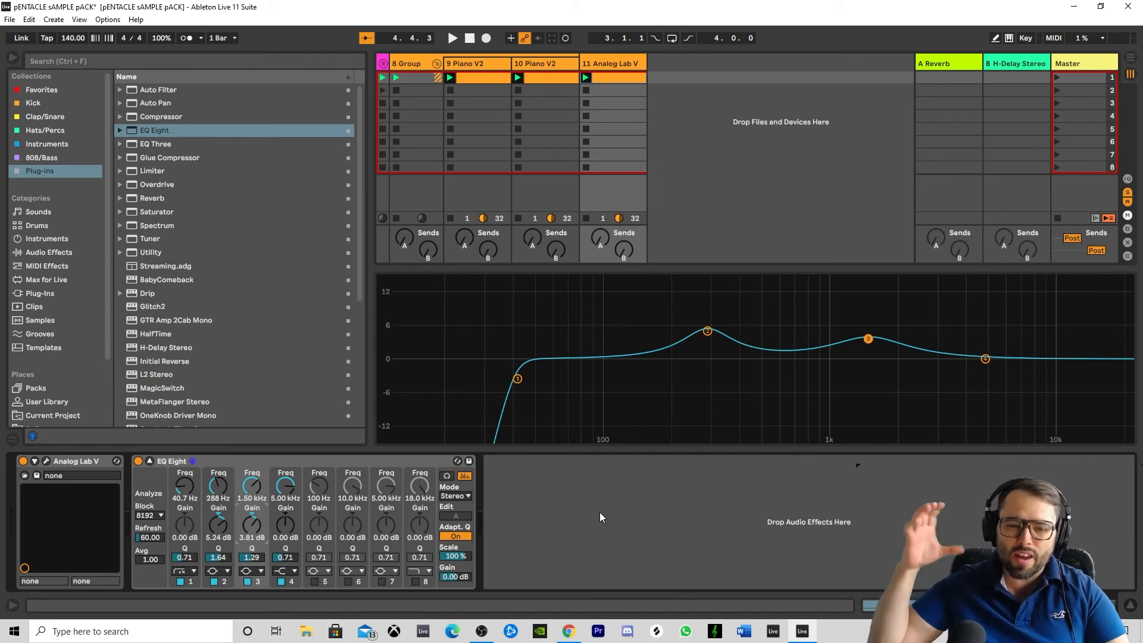
- Enable the band 8 high-cut filter and lower its frequency to 5.40 kHz while auditioning the track
{"action": "left_click", "coordinate": [413, 581]}
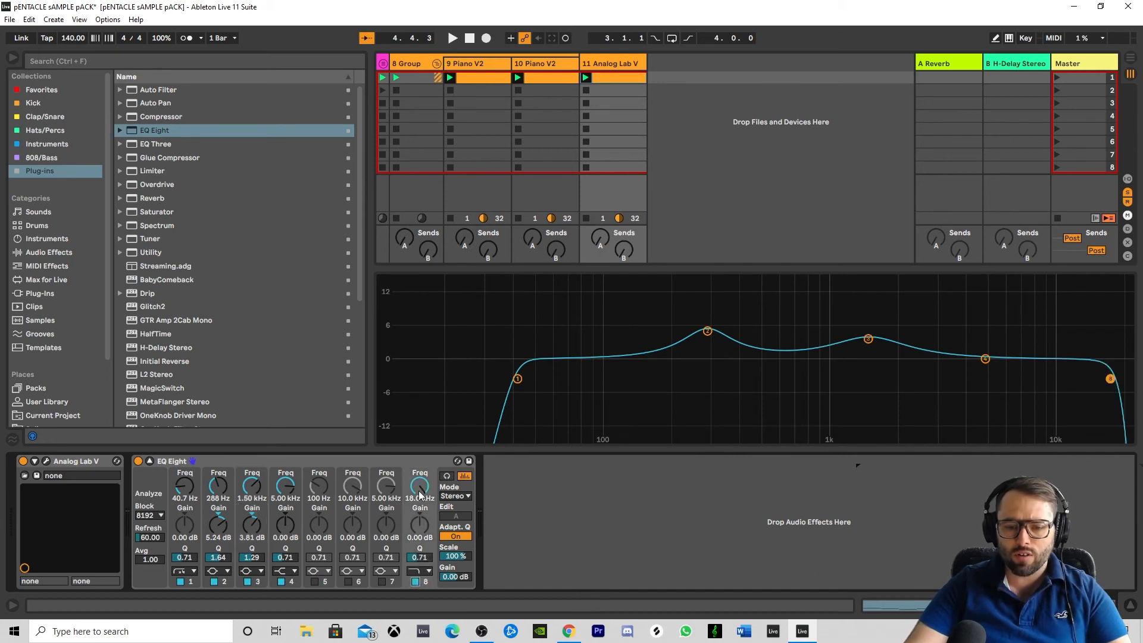
{"action": "left_click_drag", "start_coordinate": [420, 495], "coordinate": [420, 530]}
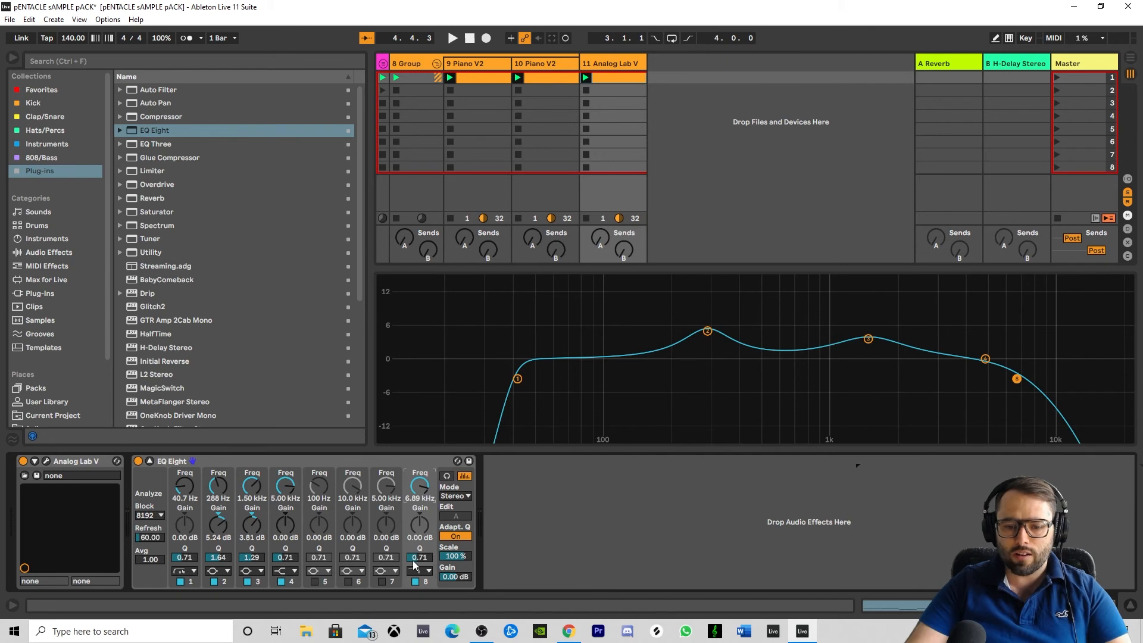
{"action": "key", "text": "space"}
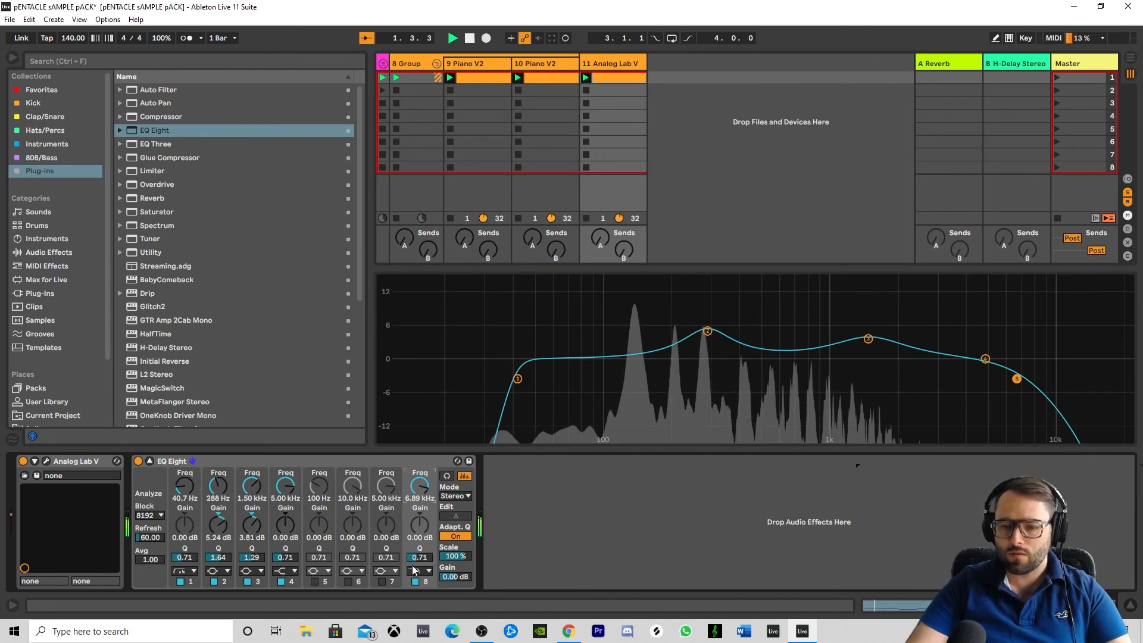
{"action": "left_click_drag", "start_coordinate": [420, 488], "coordinate": [420, 498]}
{"action": "key", "text": "space"}
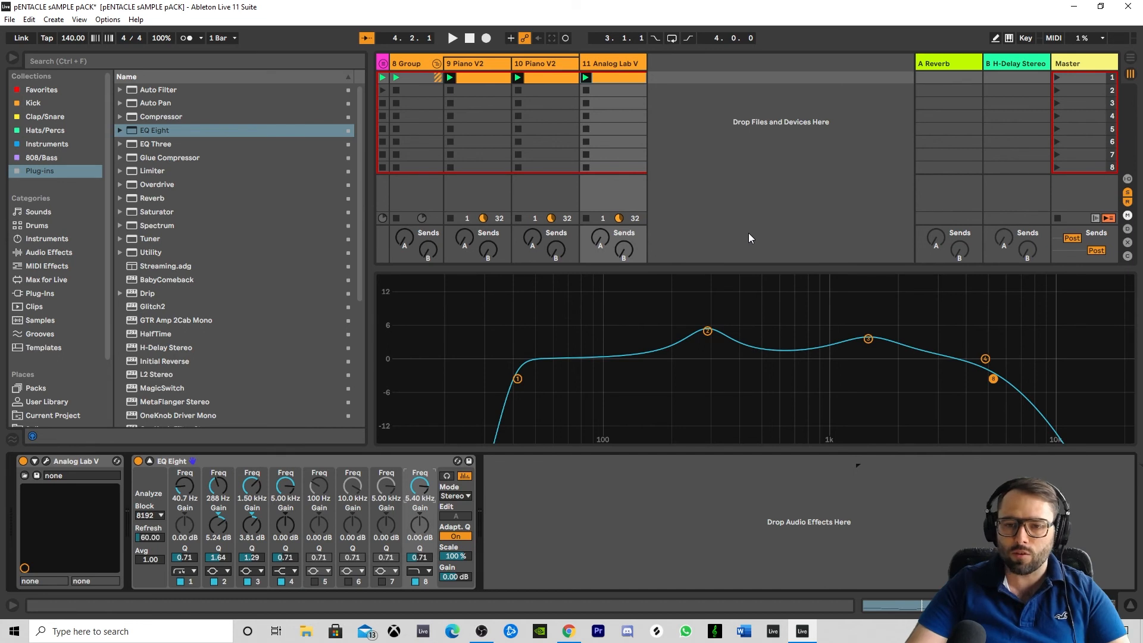
- Play the Analog Lab V track with EQ Eight bypassed and re-enabled to compare the sound, and stop playback
{"action": "left_click", "coordinate": [137, 461]}
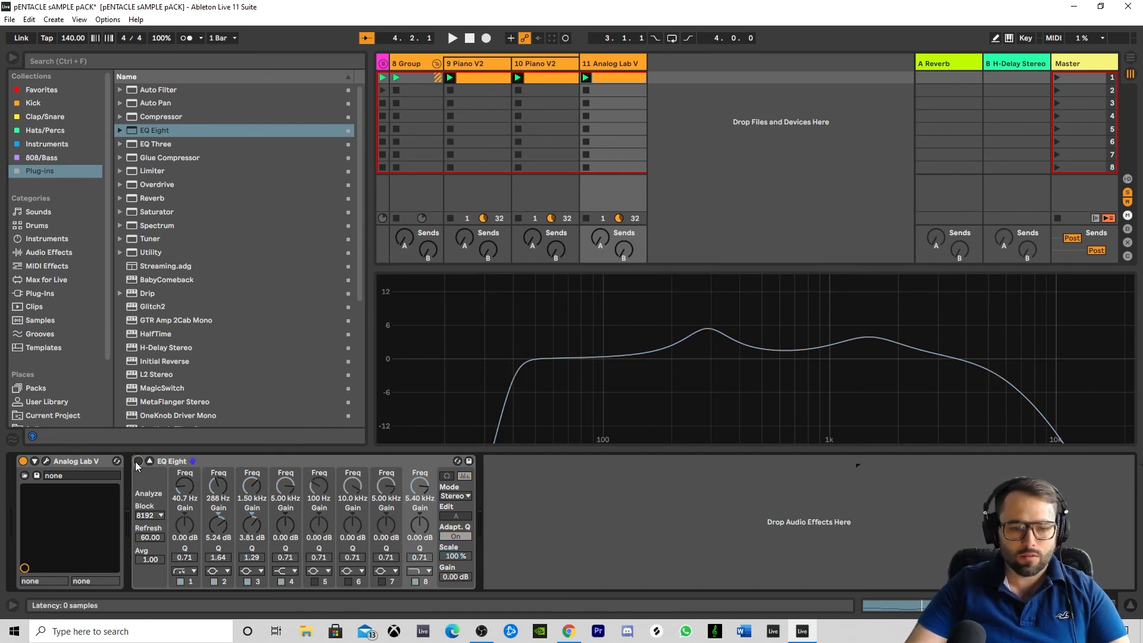
{"action": "key", "text": "space"}
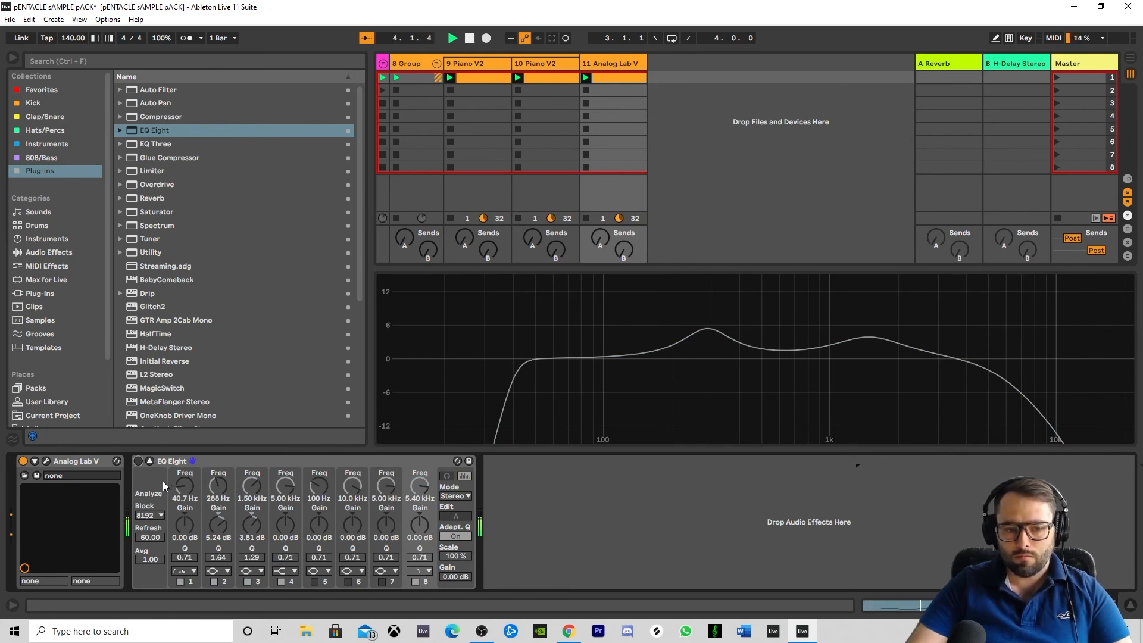
{"action": "left_click", "coordinate": [138, 460]}
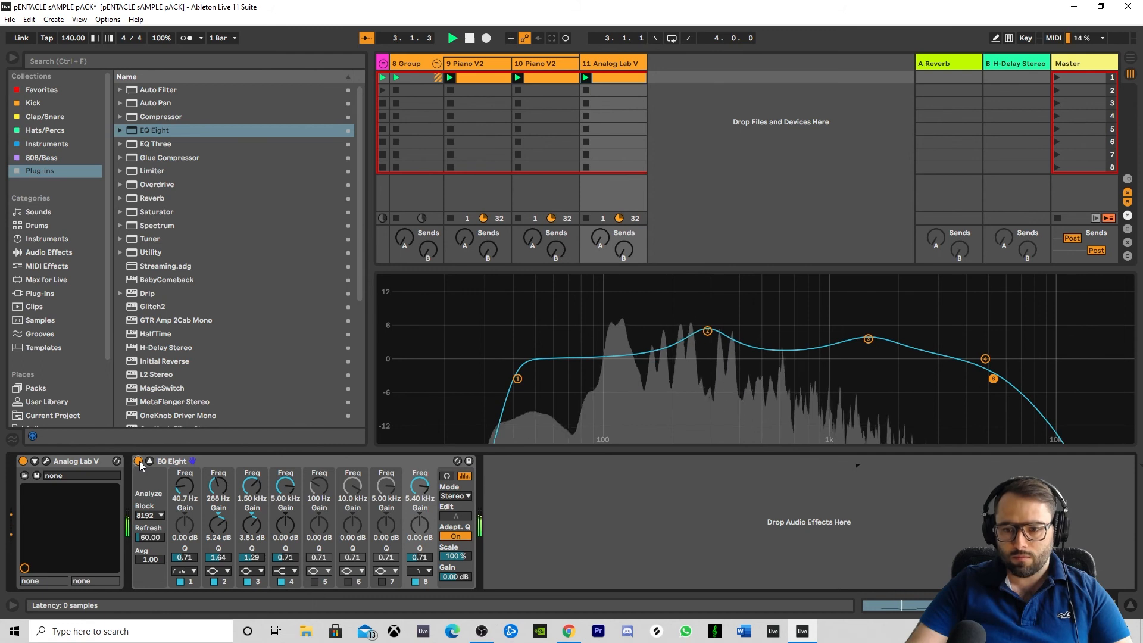
{"action": "key", "text": "space"}
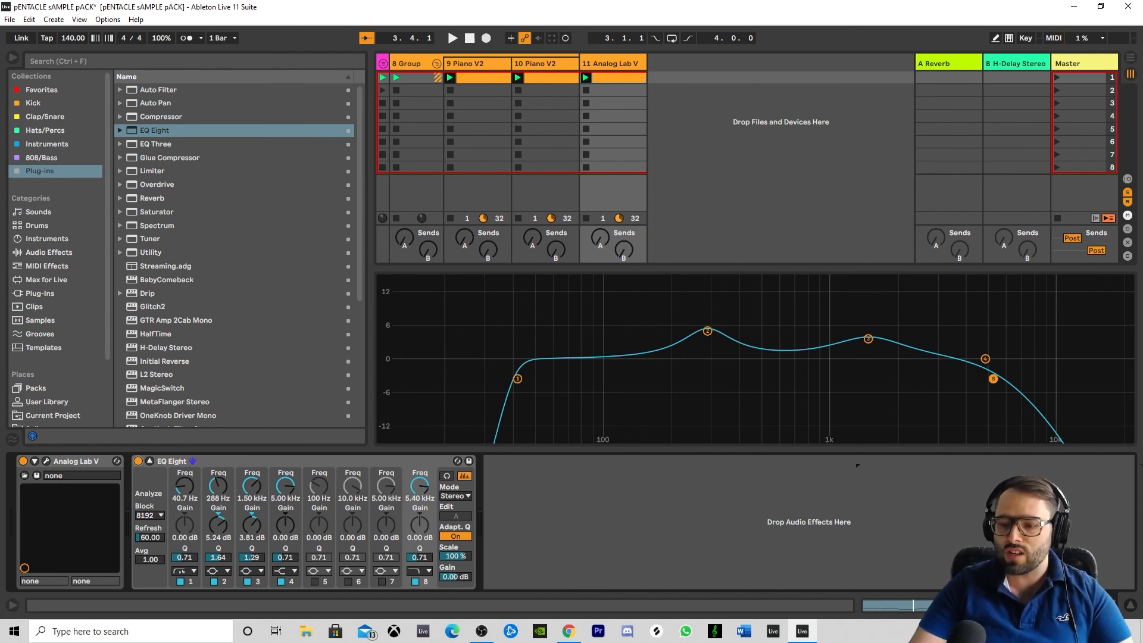
- Hide the device view and play scene 1 while setting Analog Lab V to -5.6 dB and track 9 to -3.0 dB, and stop playback
{"action": "left_click", "coordinate": [1131, 607]}
{"action": "left_click", "coordinate": [1056, 76]}
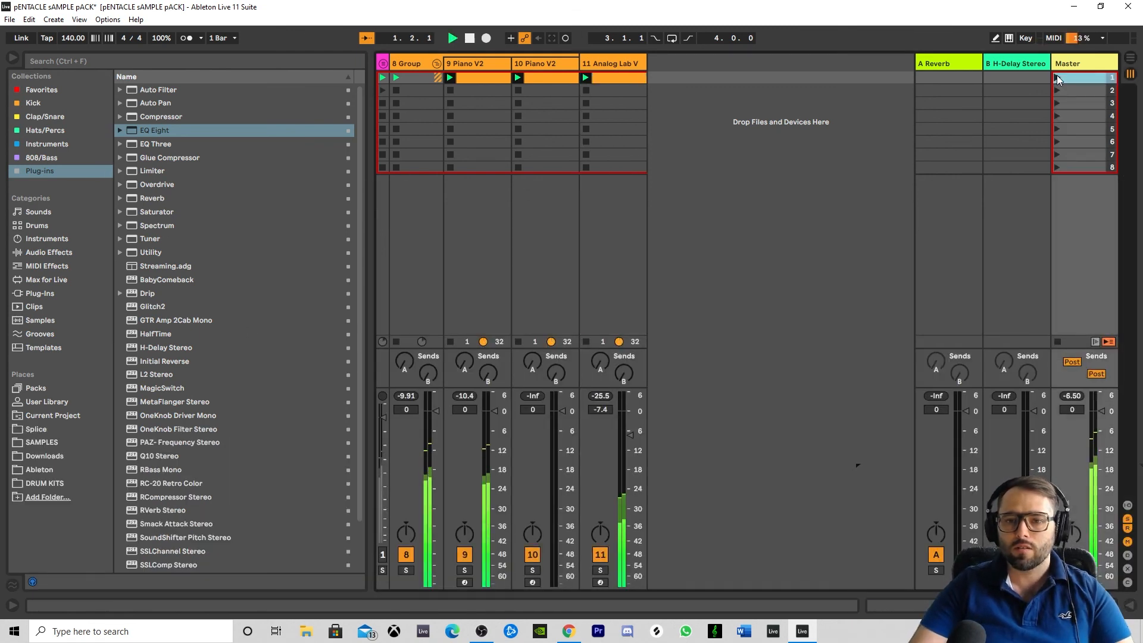
{"action": "left_click_drag", "start_coordinate": [630, 436], "coordinate": [630, 430]}
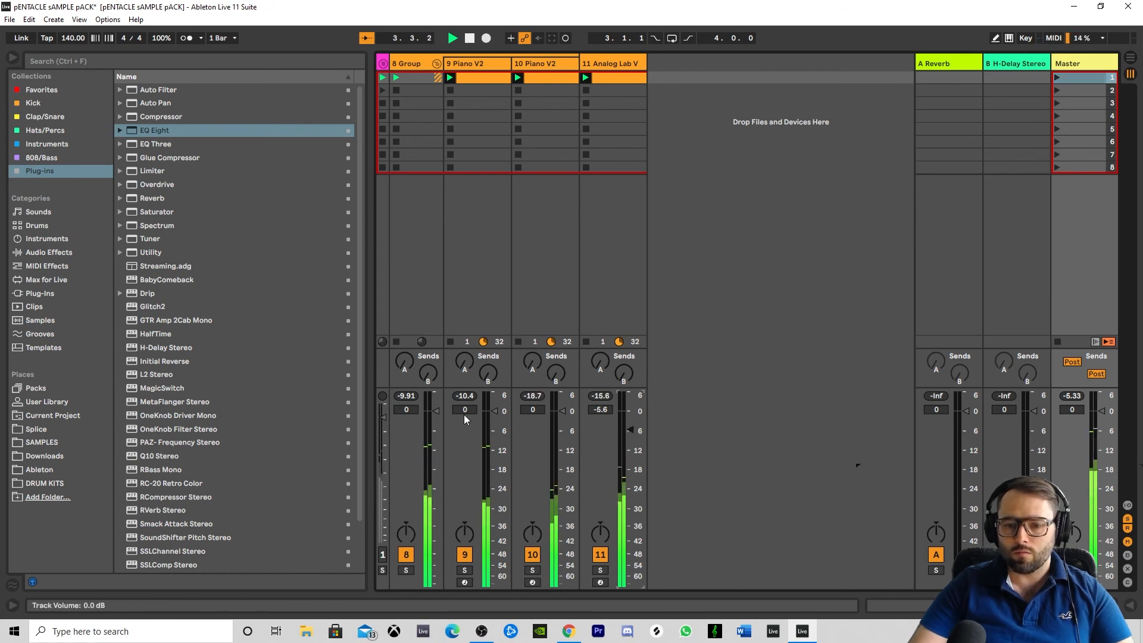
{"action": "left_click_drag", "start_coordinate": [493, 410], "coordinate": [494, 418]}
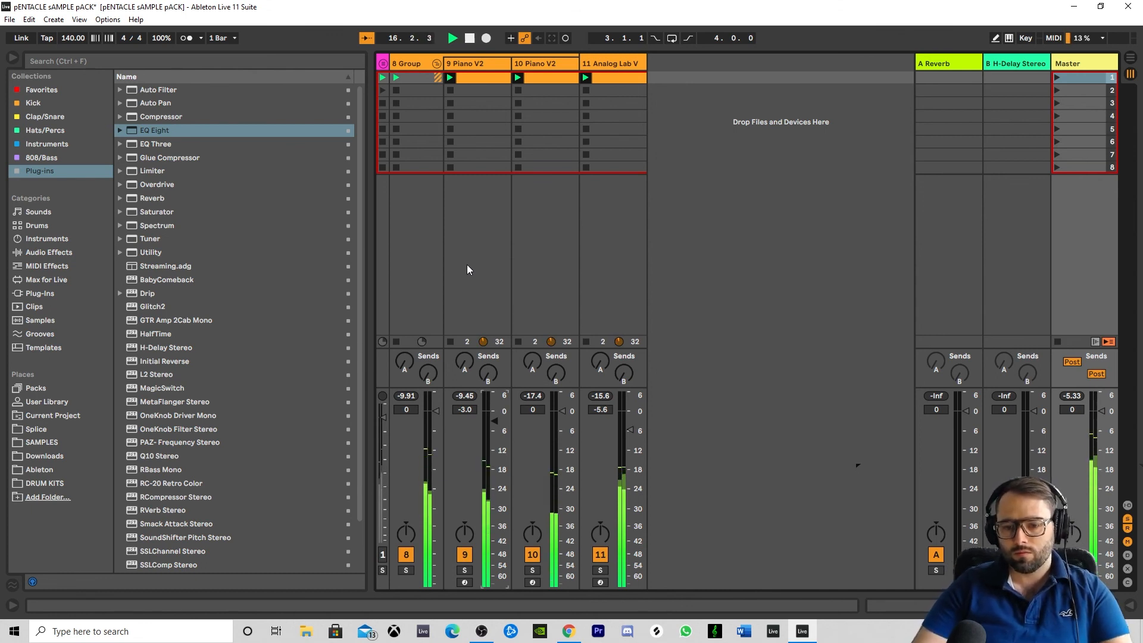
{"action": "key", "text": "space"}
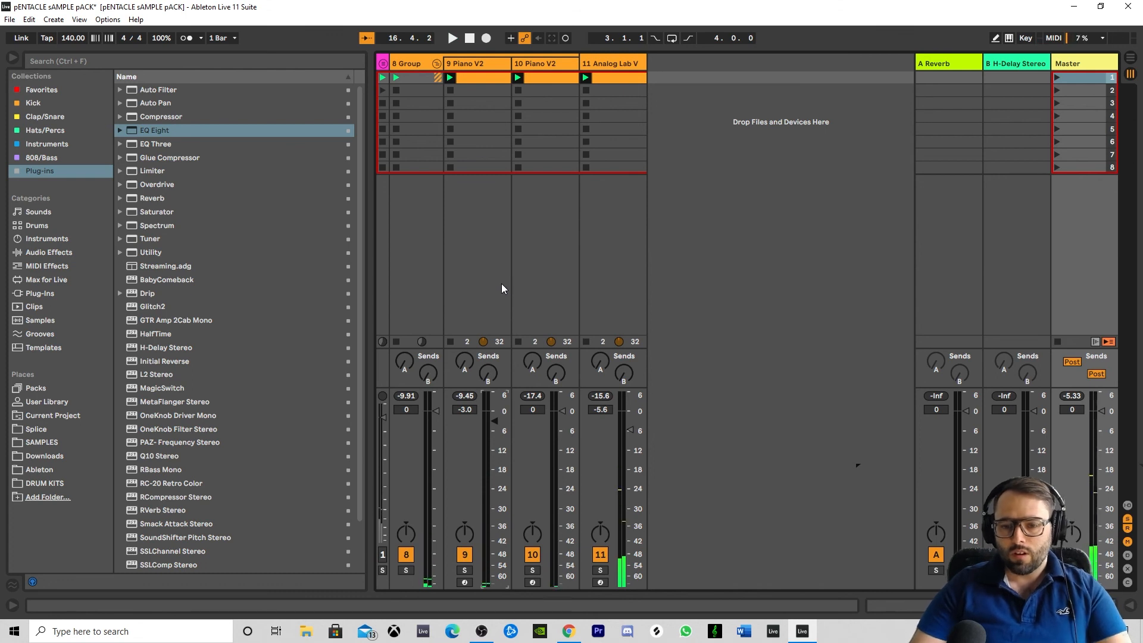